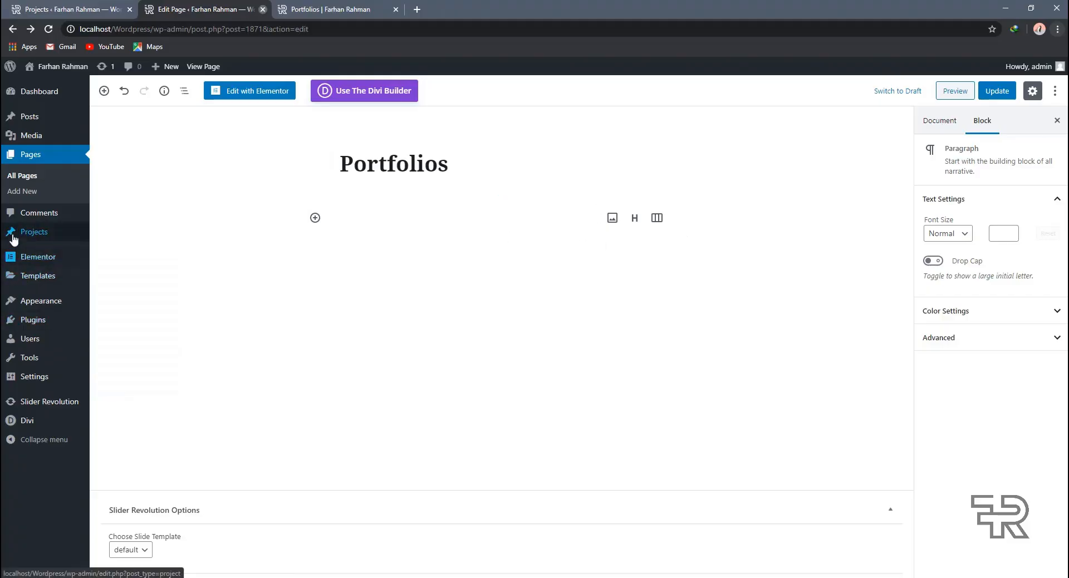
Step: Start a new project from the Projects list
mouse_move(57, 238)
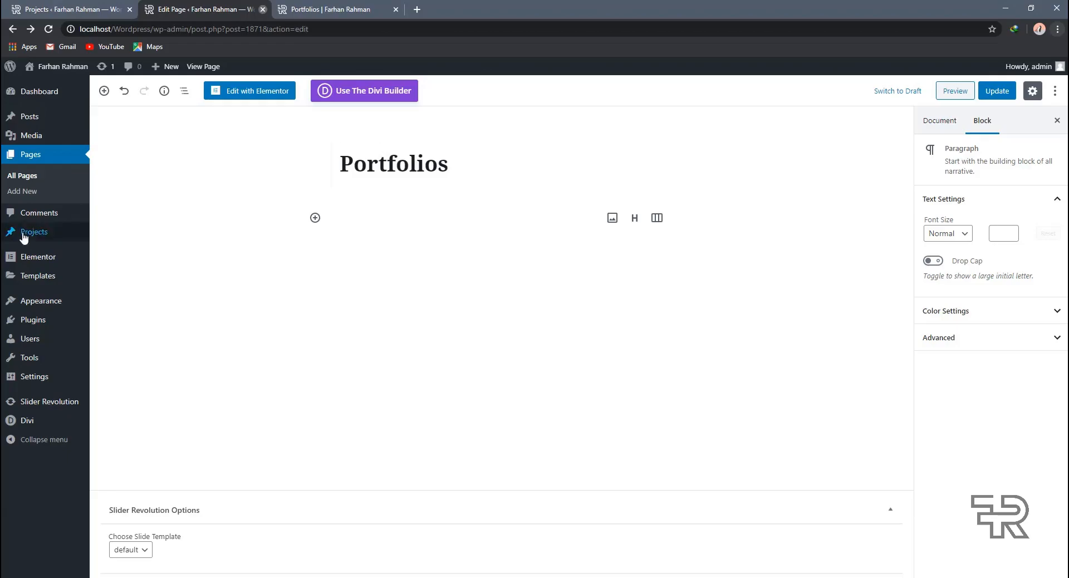
mouse_move(25, 235)
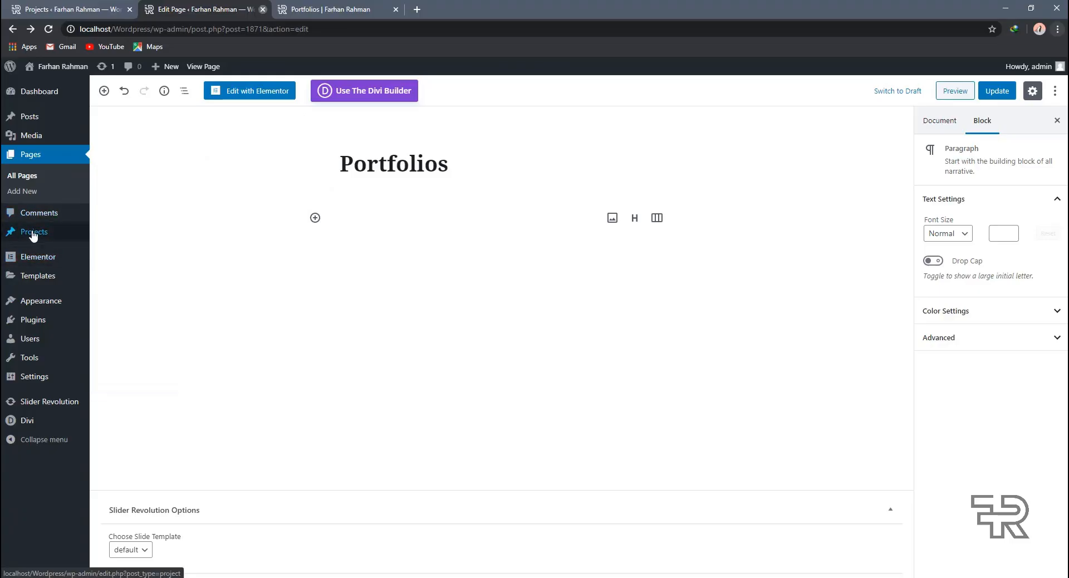
left_click(38, 4)
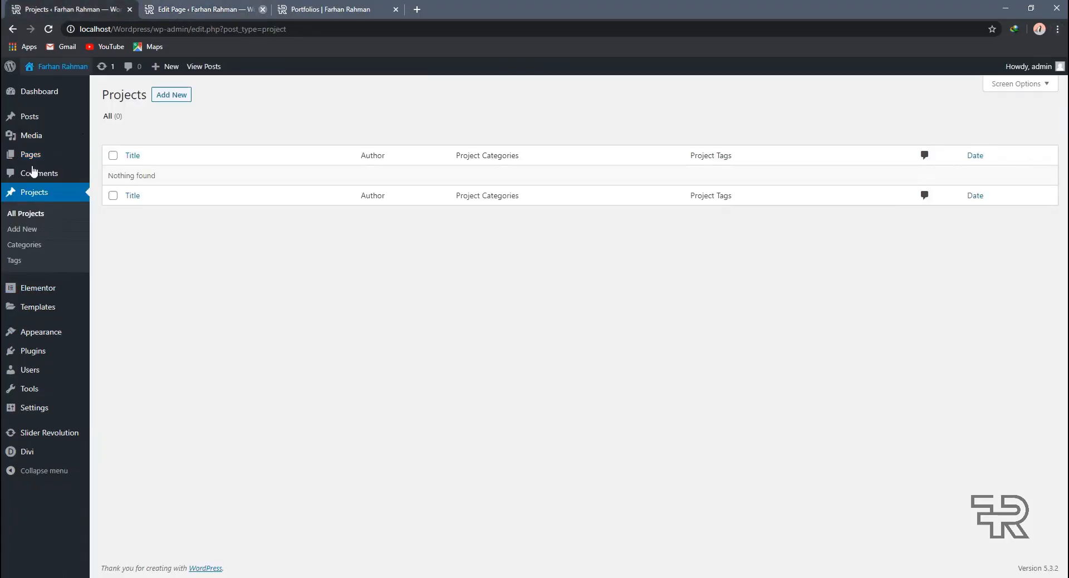
left_click(169, 95)
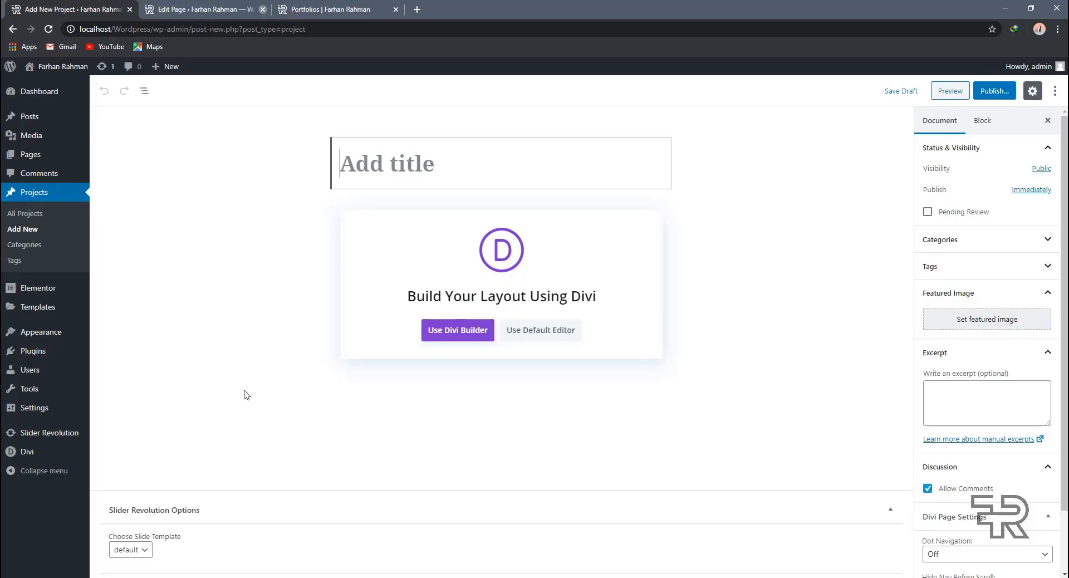
Step: Enable the Projects post type in Elementor's general settings and save the changes
mouse_move(50, 290)
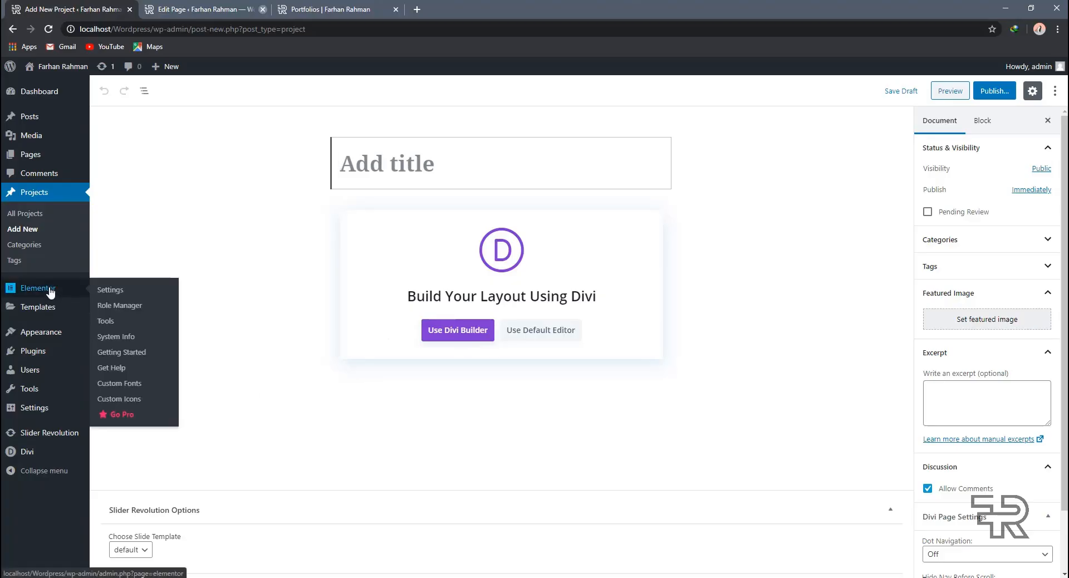
middle_click(114, 306)
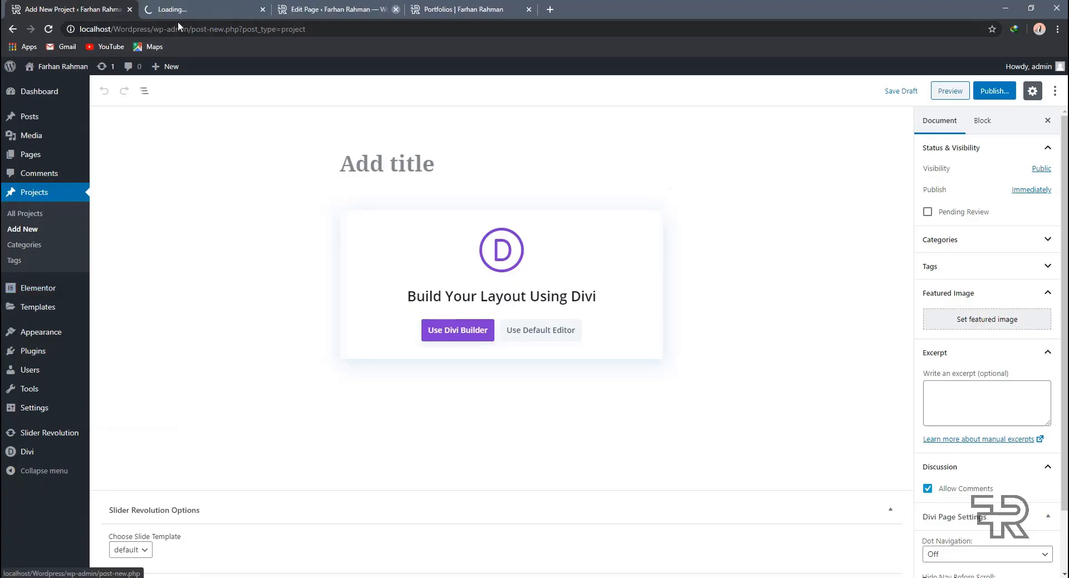
left_click(187, 9)
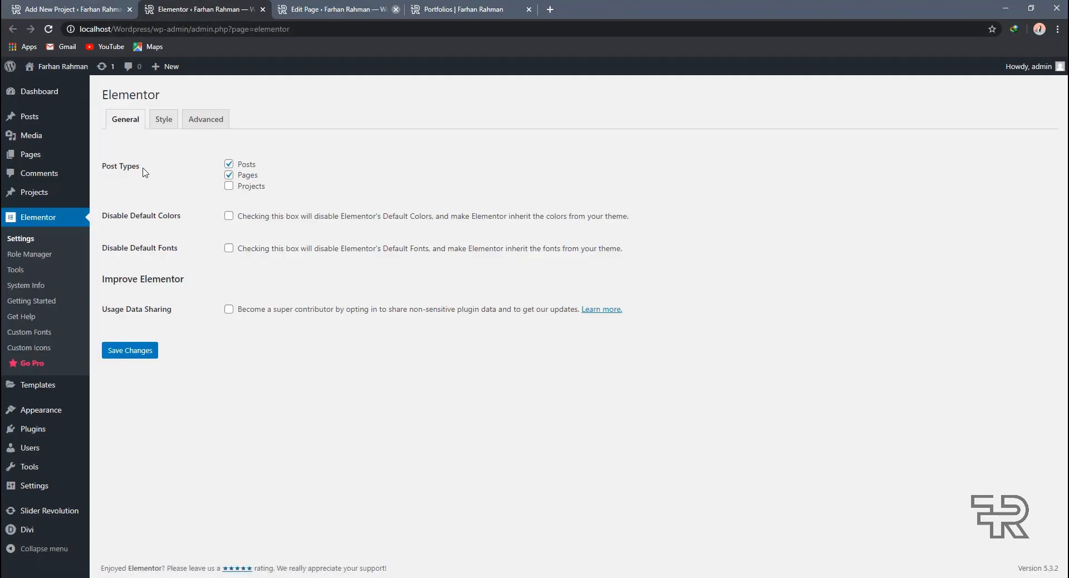
left_click_drag(142, 168, 106, 168)
left_click(136, 168)
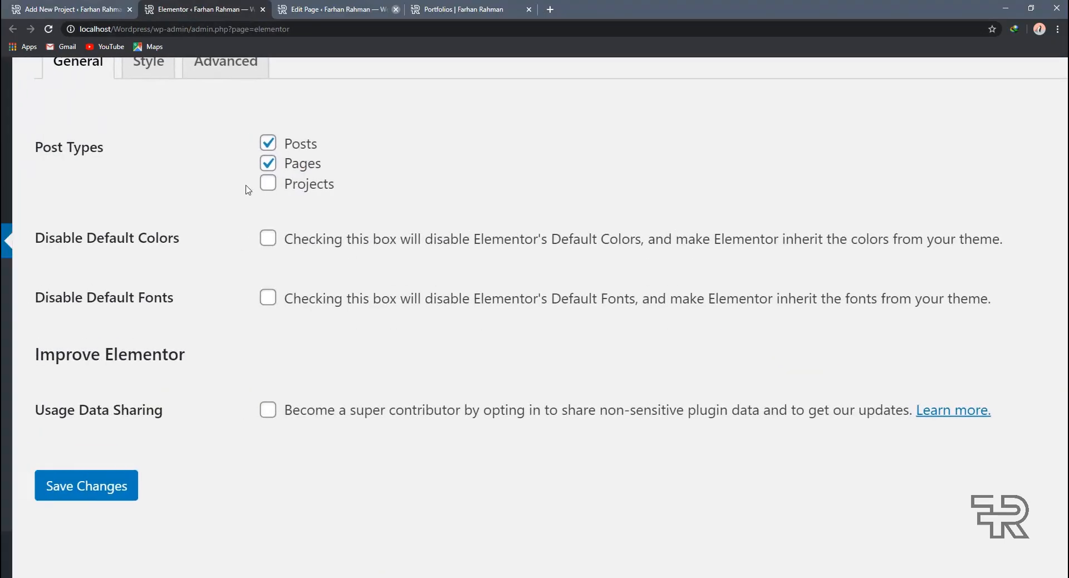
left_click(268, 183)
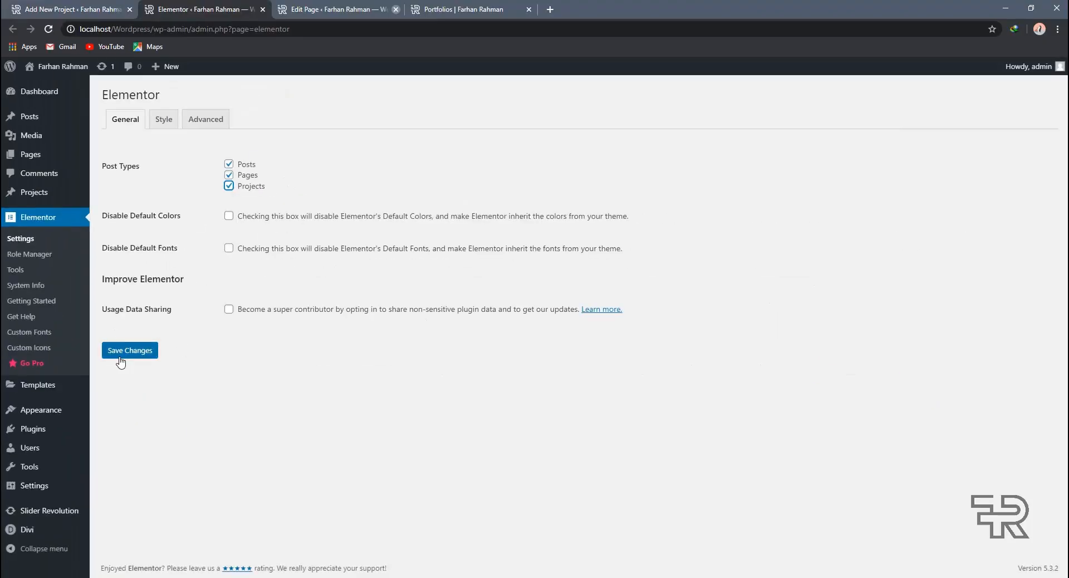
left_click(120, 362)
Step: Reload the new project page and open it for editing with Elementor
left_click(106, 8)
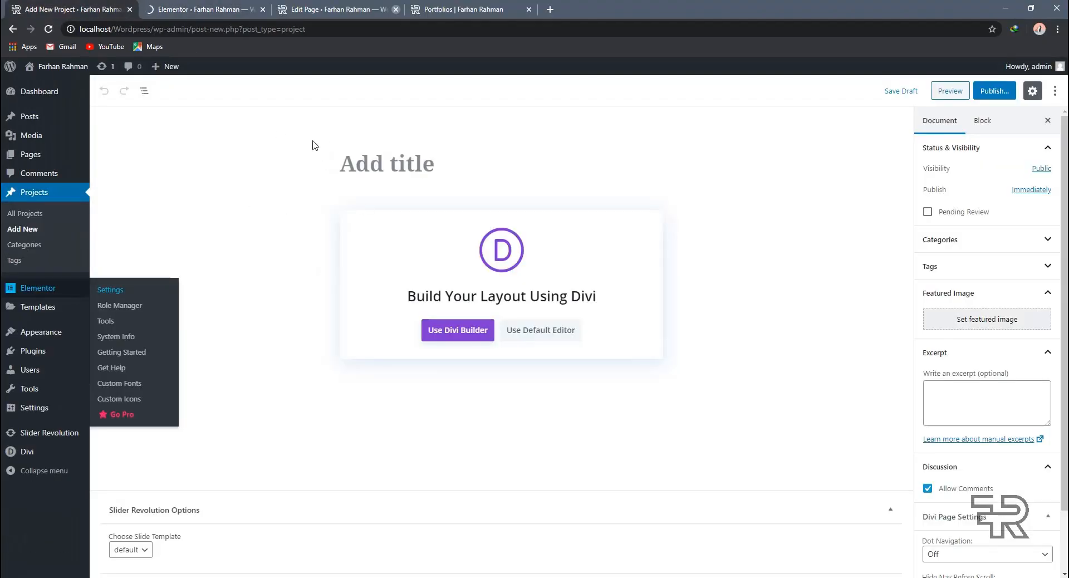
left_click(49, 29)
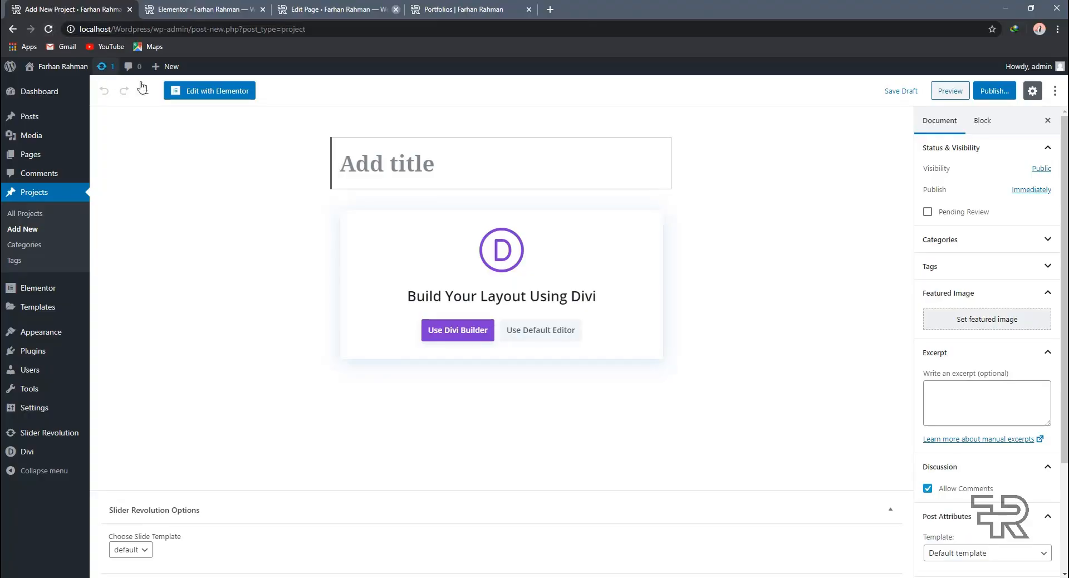
left_click(181, 93)
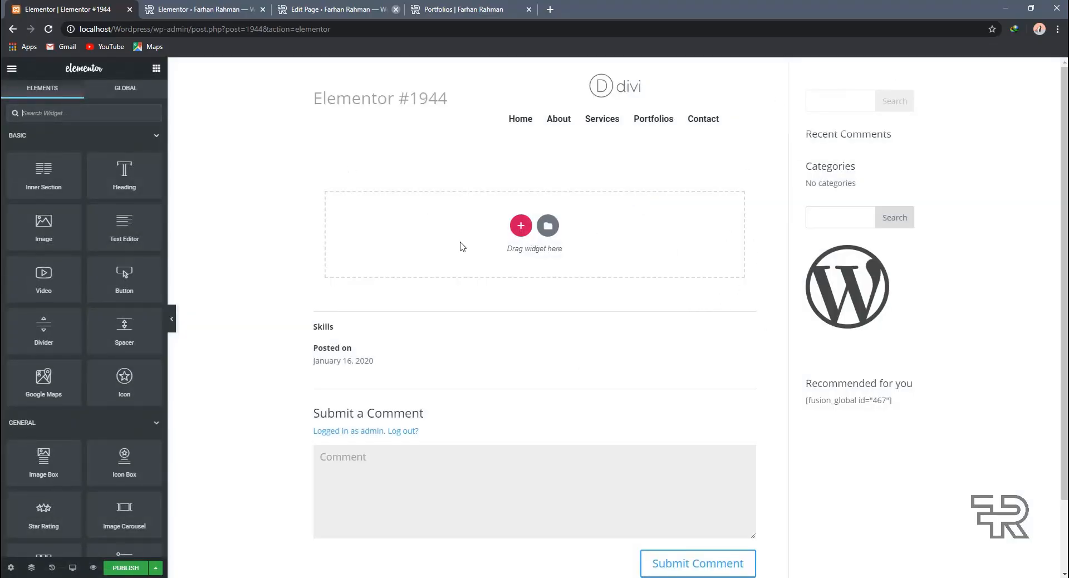
Step: Add a section with a single-column structure to the project page
left_click(520, 225)
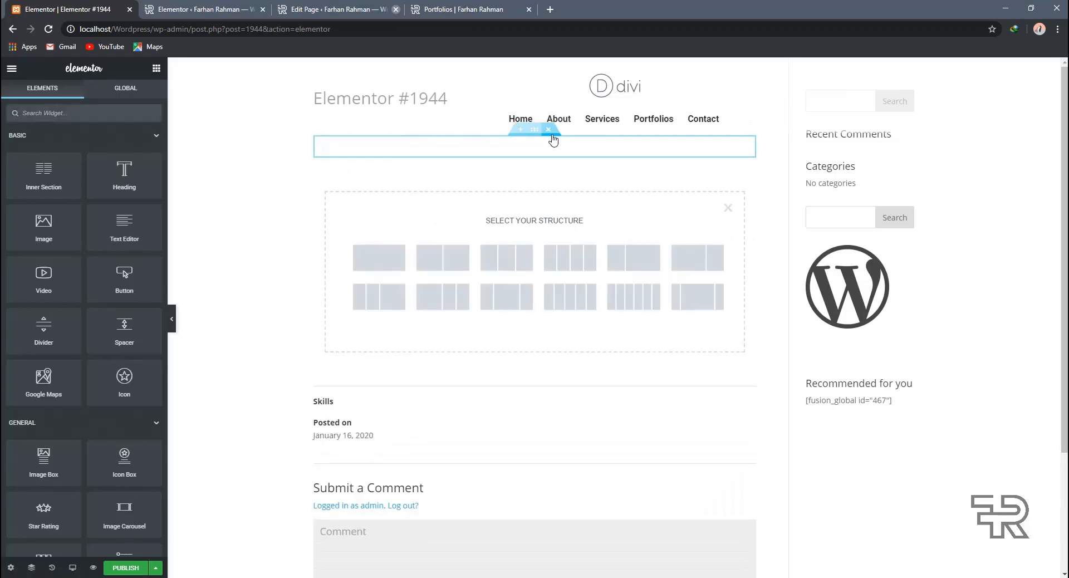
left_click(551, 133)
left_click(370, 239)
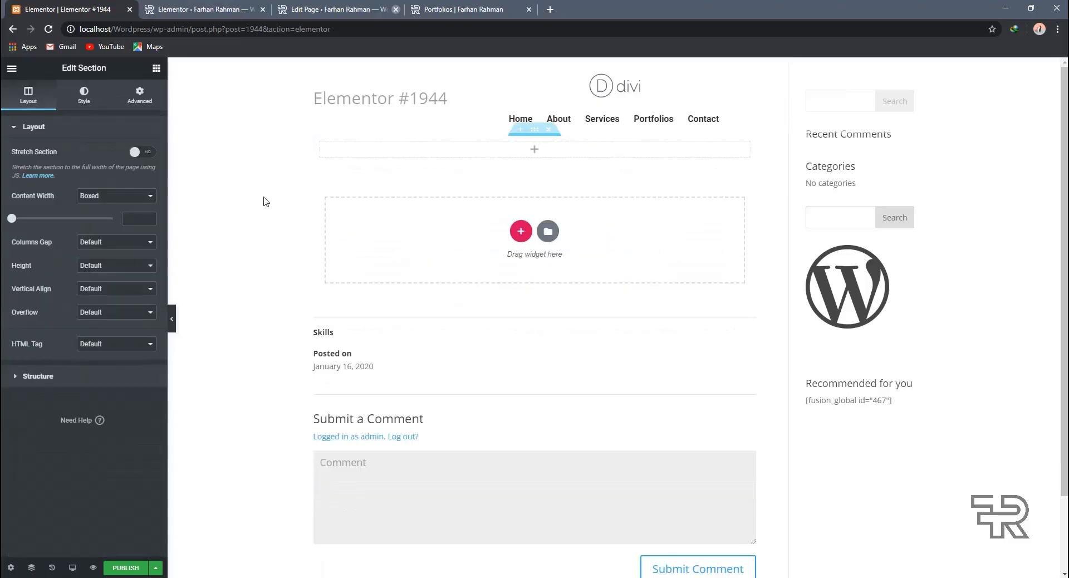
Step: Add a Heading widget to the empty column and set its title to "WordPress Designed Website"
left_click(423, 155)
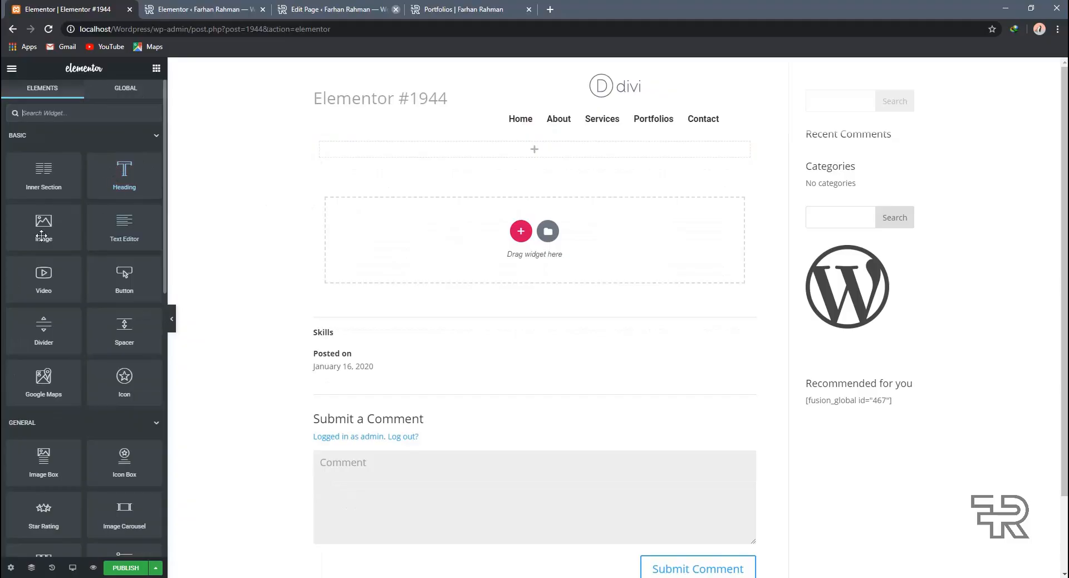
left_click_drag(106, 185, 435, 156)
triple_click(120, 168)
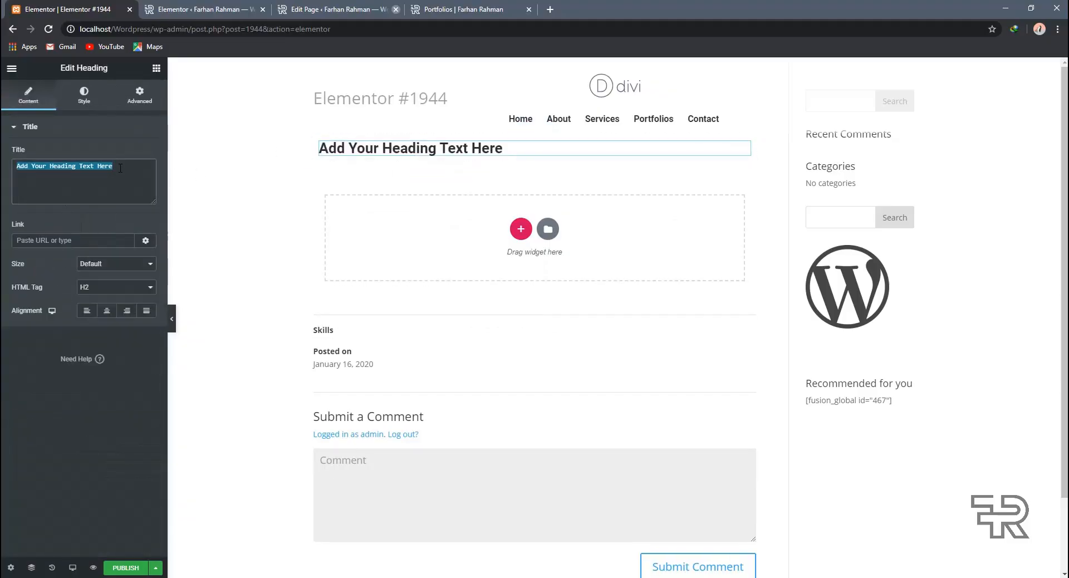
type("Word")
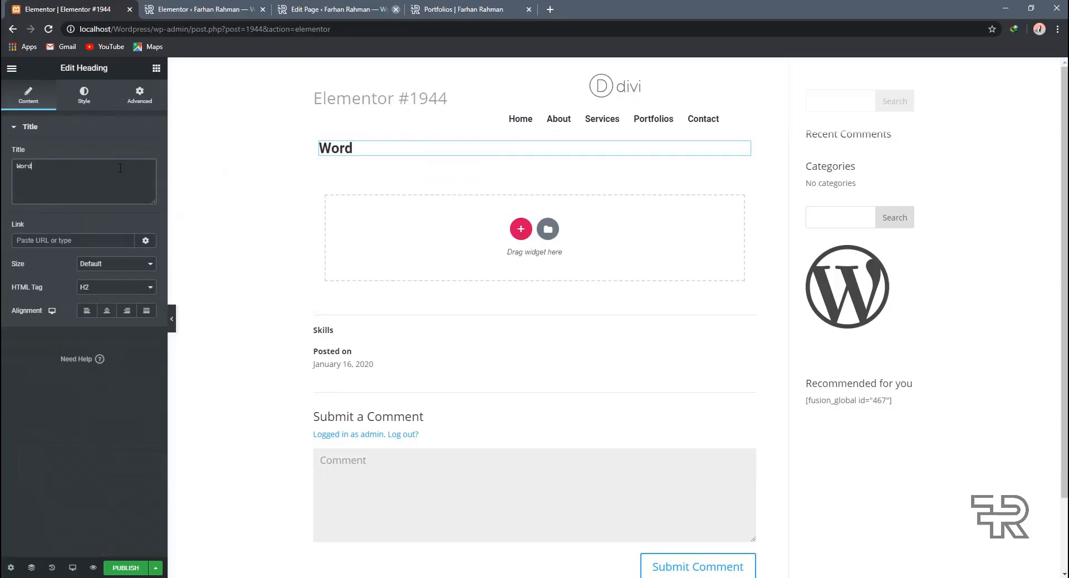
triple_click(120, 168)
type("WordPres s Designed Website")
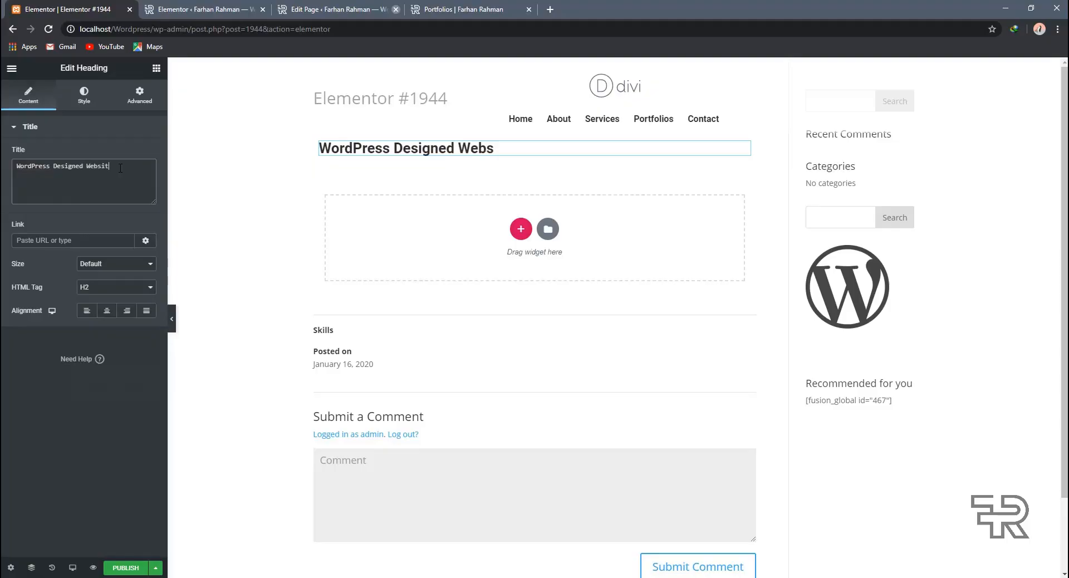
Step: Add a Text Editor widget below the heading and lengthen it by pasting its Lorem ipsum paragraph four more times
left_click(156, 68)
left_click_drag(125, 223, 453, 134)
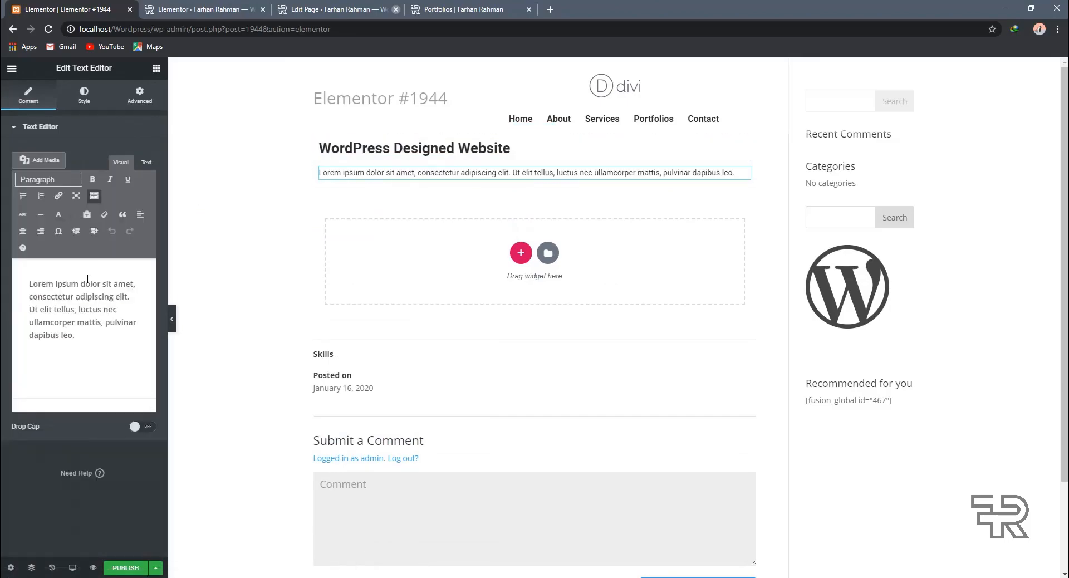
triple_click(97, 263)
key("ctrl+c")
key("Right")
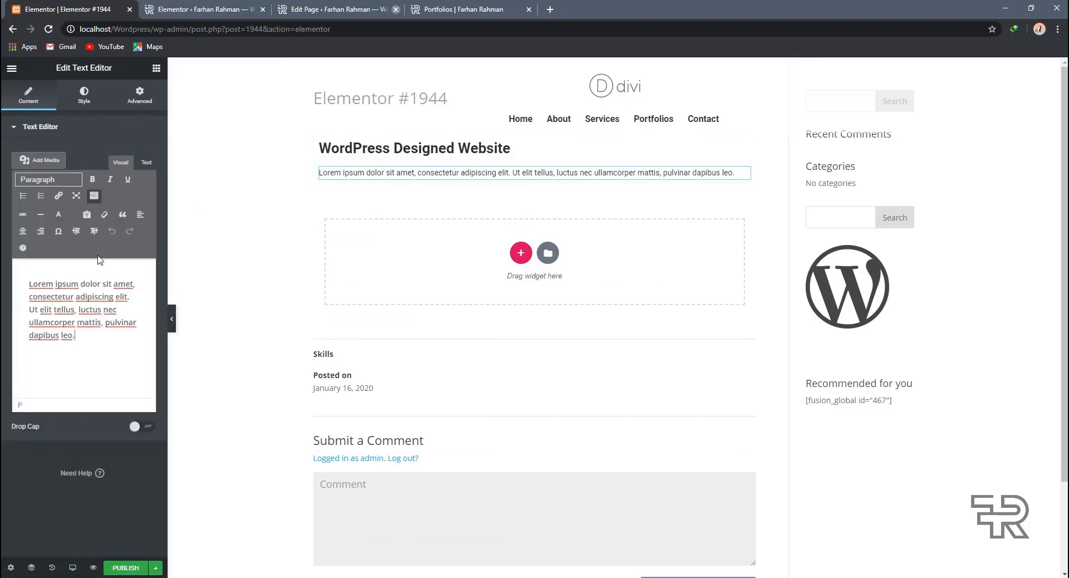
key("ctrl+v")
key("ctrl+v")
key("ctrl+v")
key("ctrl+v")
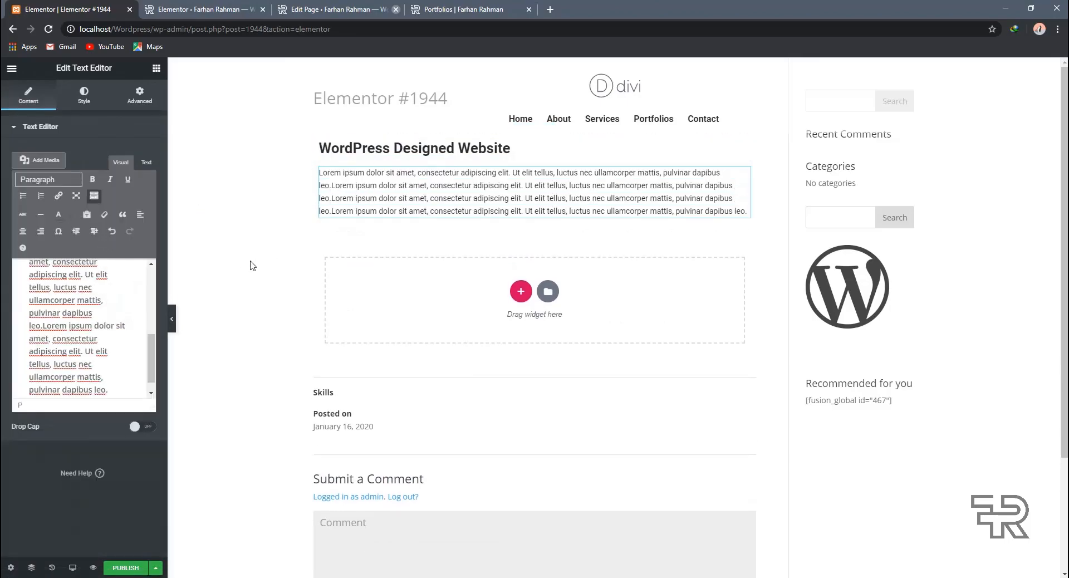
Step: Find the Basic Gallery widget with the search "gal" and add it as a new section below the text
left_click(156, 69)
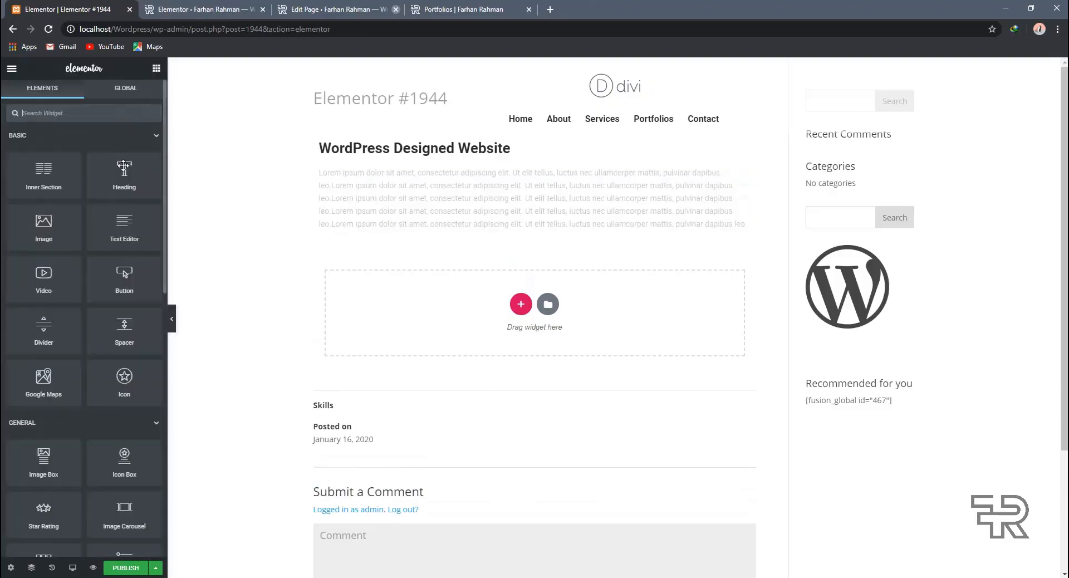
left_click(85, 113)
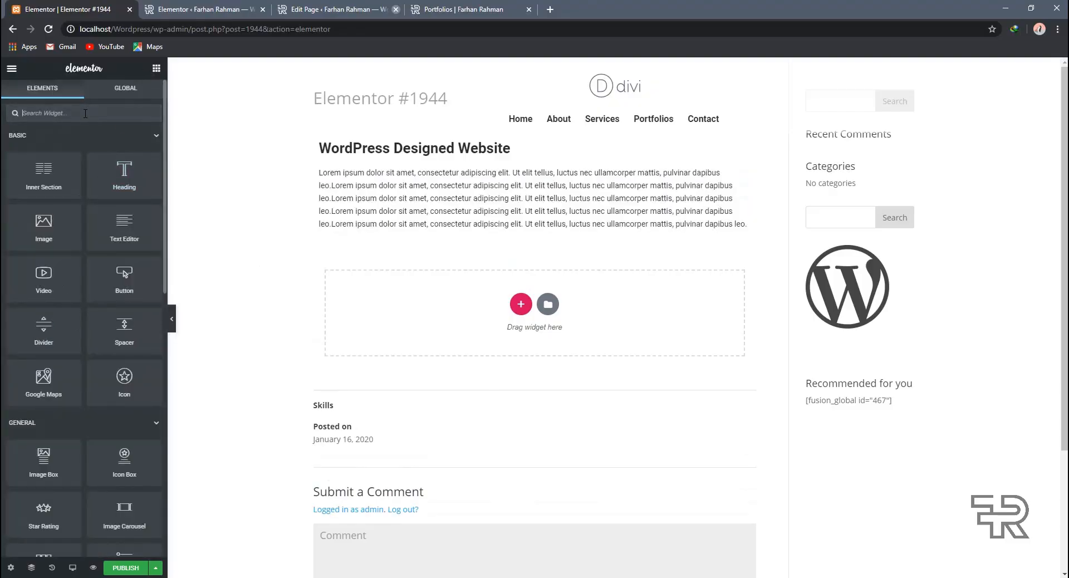
type("gal")
left_click_drag(64, 162, 497, 305)
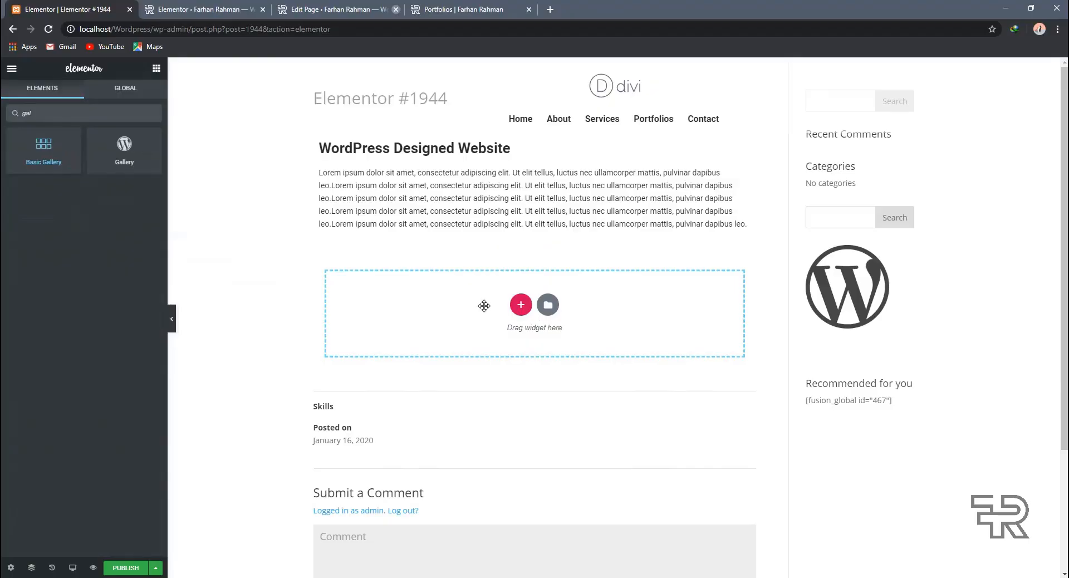
Step: Fill the gallery with the five photos from the media library, leaving out the logos, and insert it
left_click(32, 179)
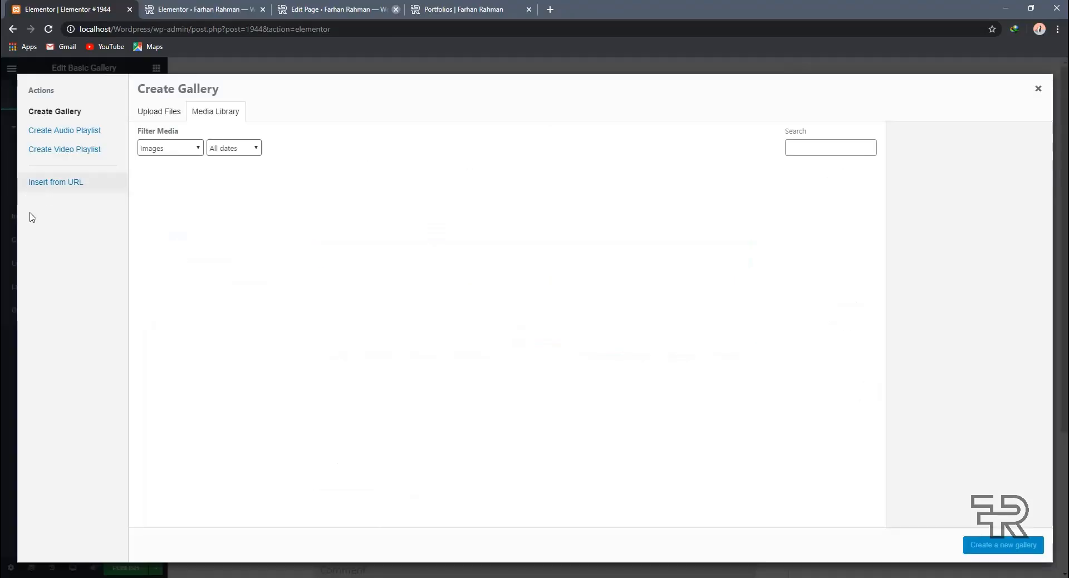
left_click(680, 199)
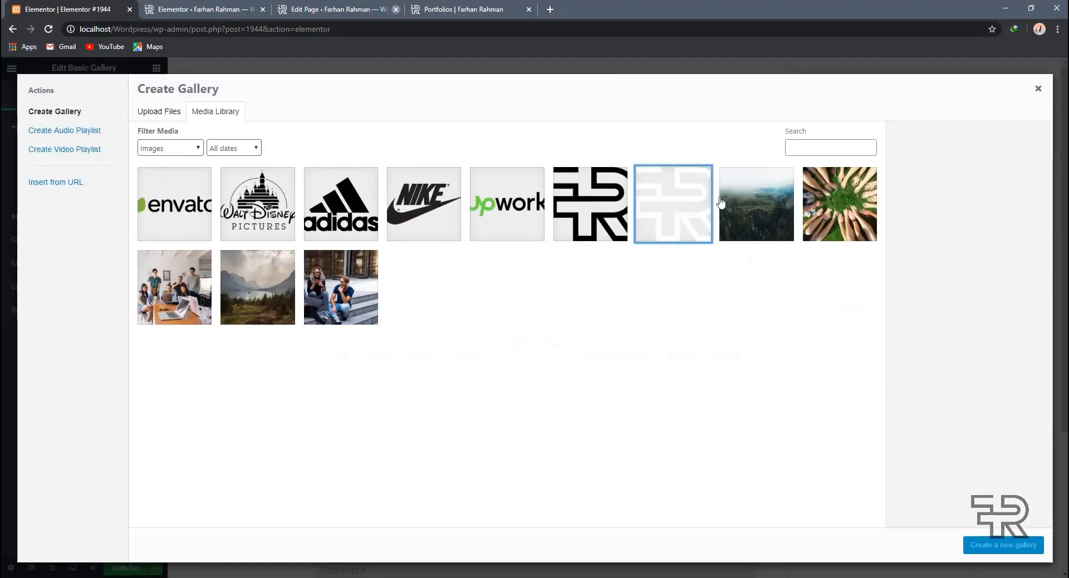
left_click(723, 206)
left_click(679, 206)
left_click(679, 206)
left_click(840, 214)
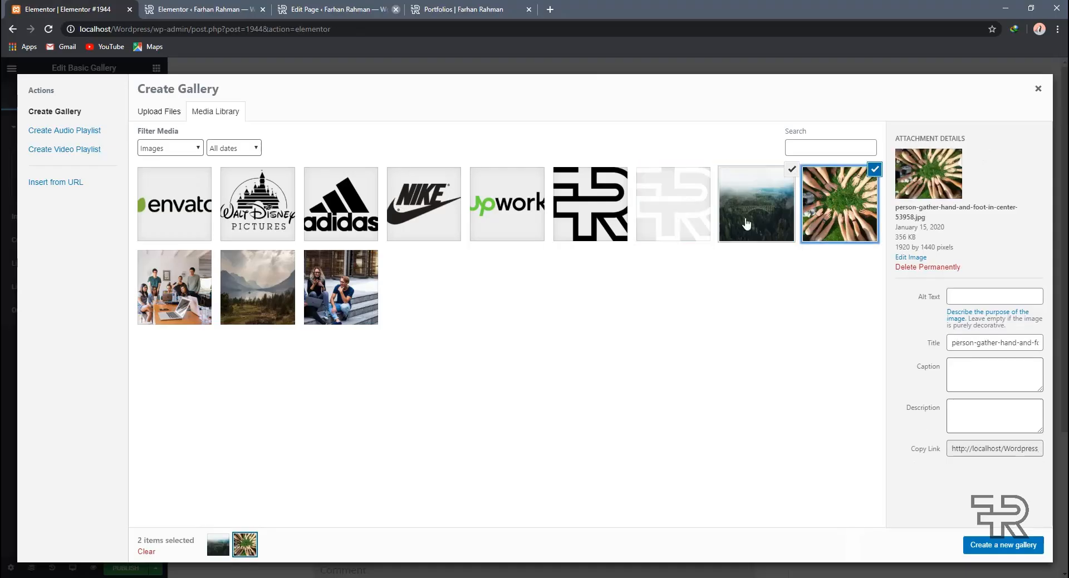
left_click(245, 298)
left_click(174, 287)
left_click(351, 300)
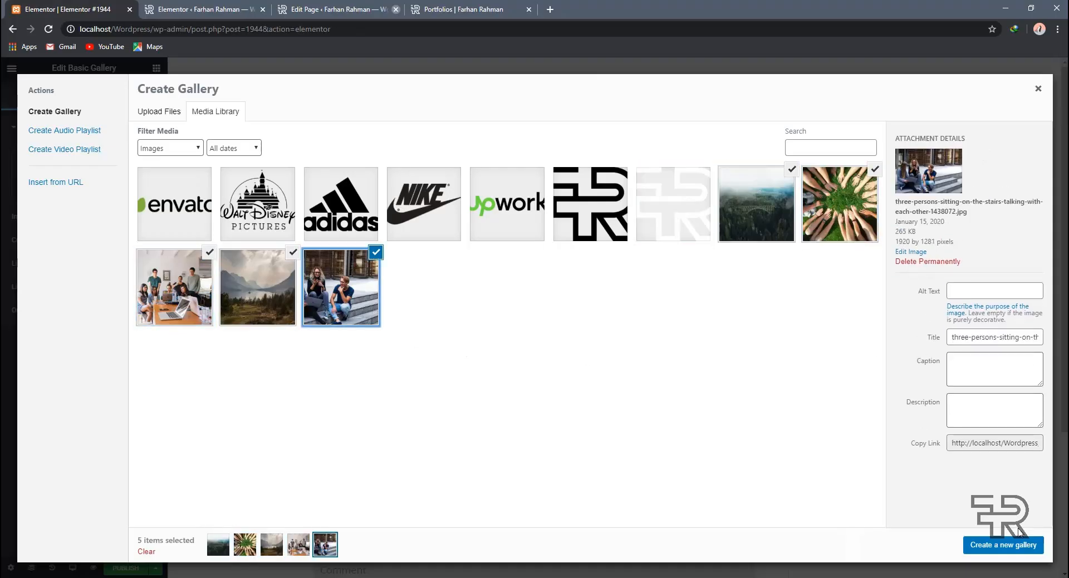
left_click(1019, 547)
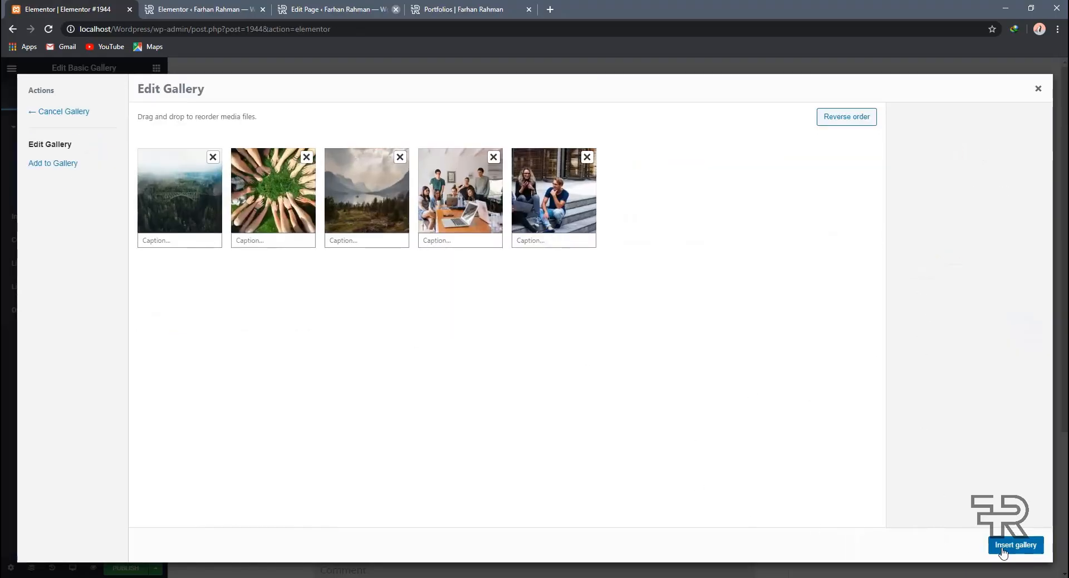
left_click(1002, 544)
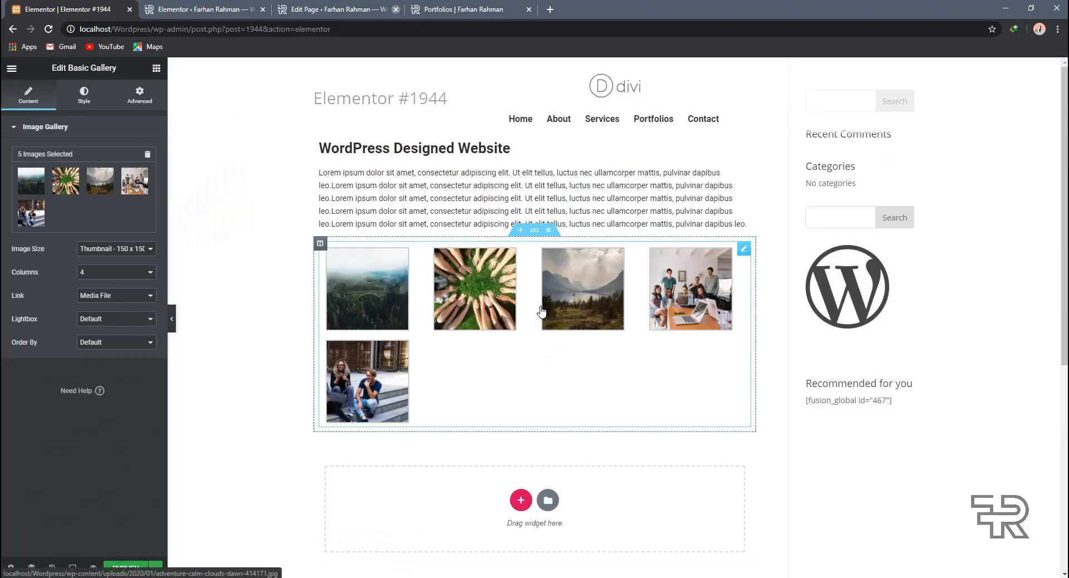
Step: Try the Full and Large - 1024 x 1024 image sizes on the gallery
left_click(117, 248)
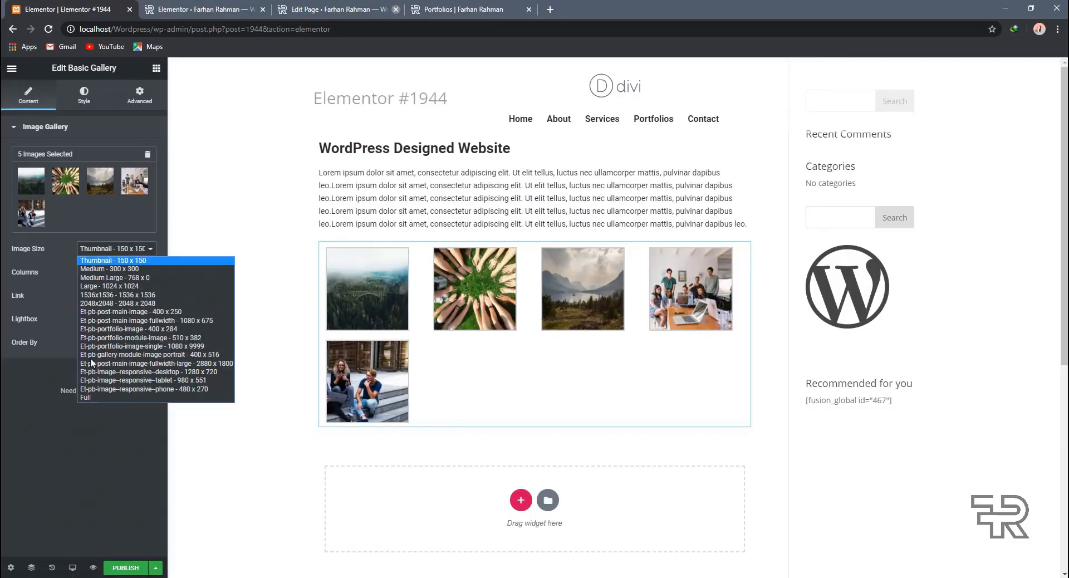
left_click(98, 396)
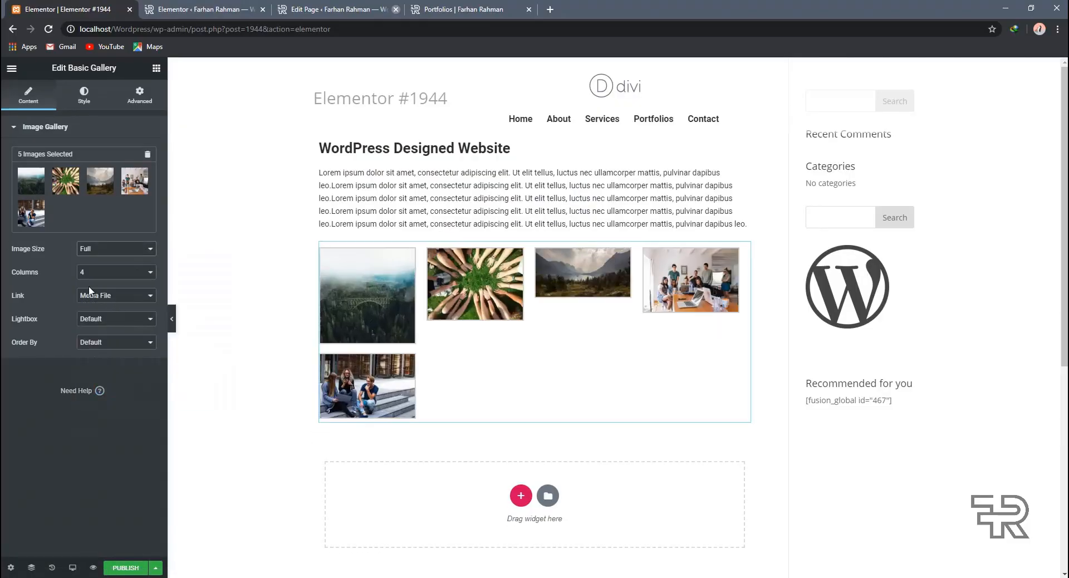
left_click(92, 249)
left_click(115, 288)
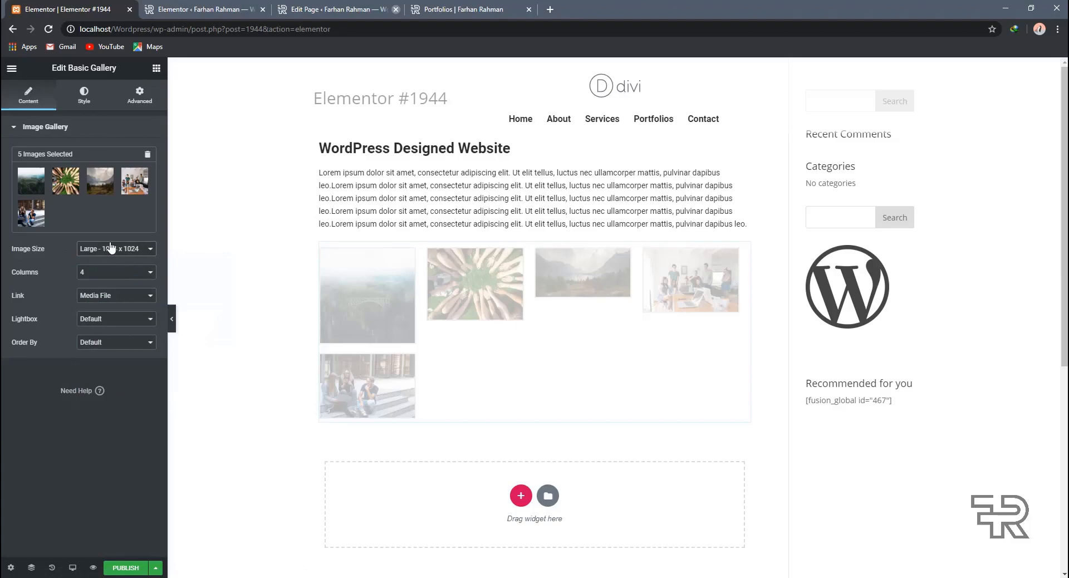
Step: Set the gallery's image size to Medium - 300 x 300
left_click(110, 249)
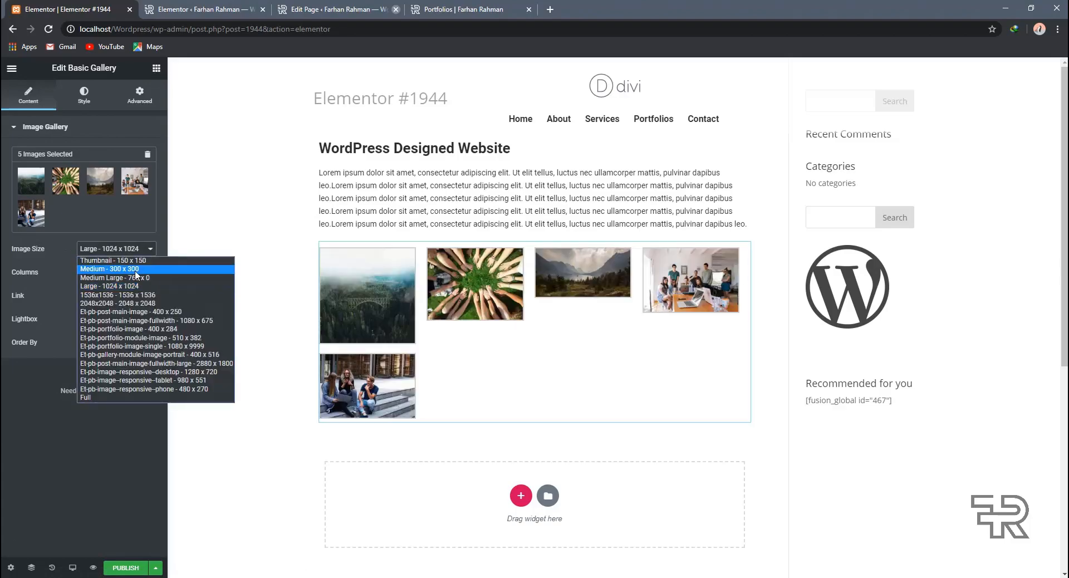
left_click(120, 269)
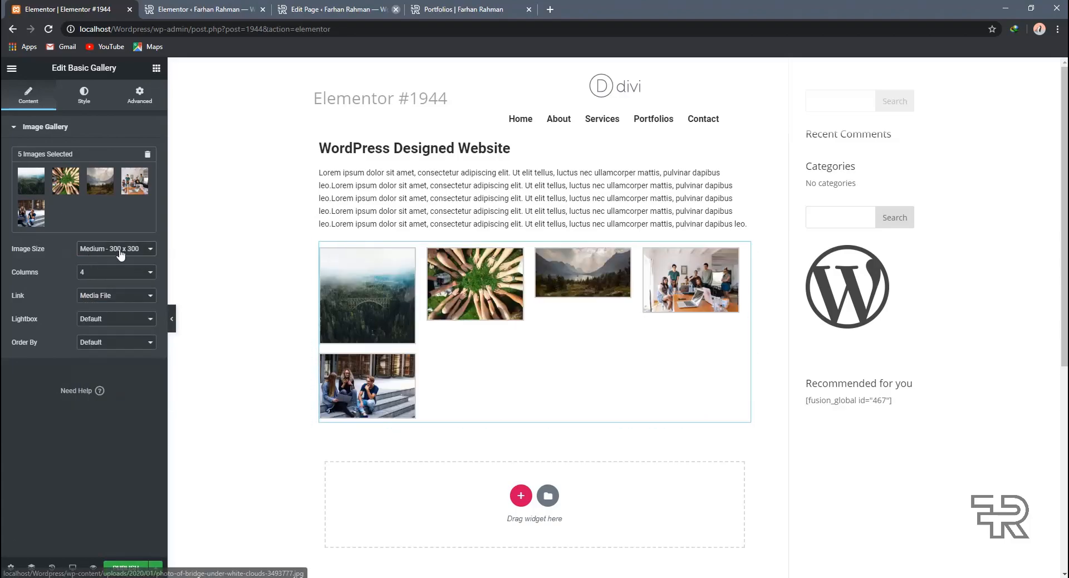
Step: Set the gallery's image size to Thumbnail - 150 x 150 and its number of columns to 5
left_click(135, 249)
left_click(139, 261)
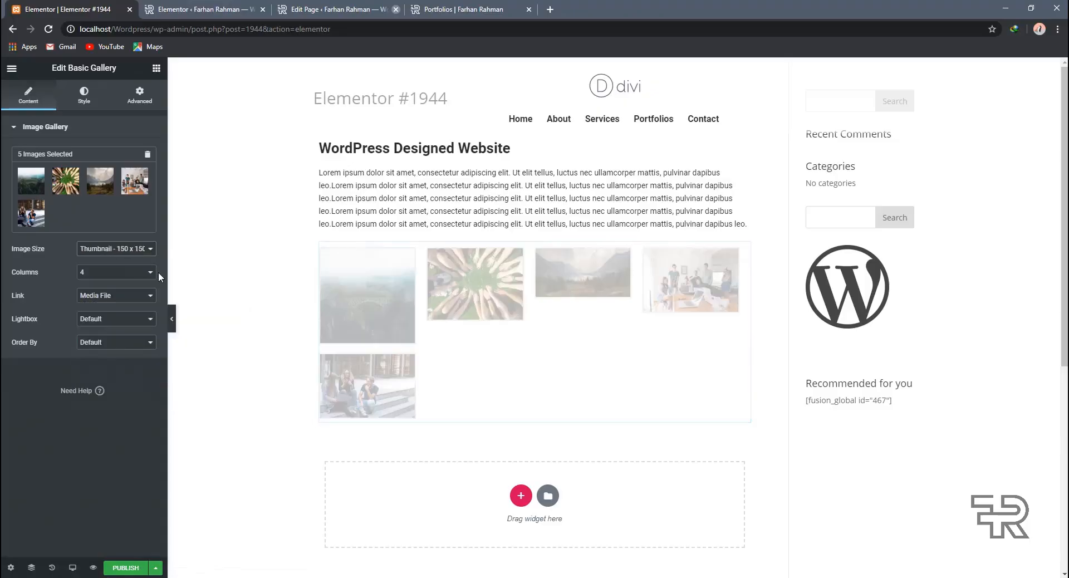
left_click(109, 271)
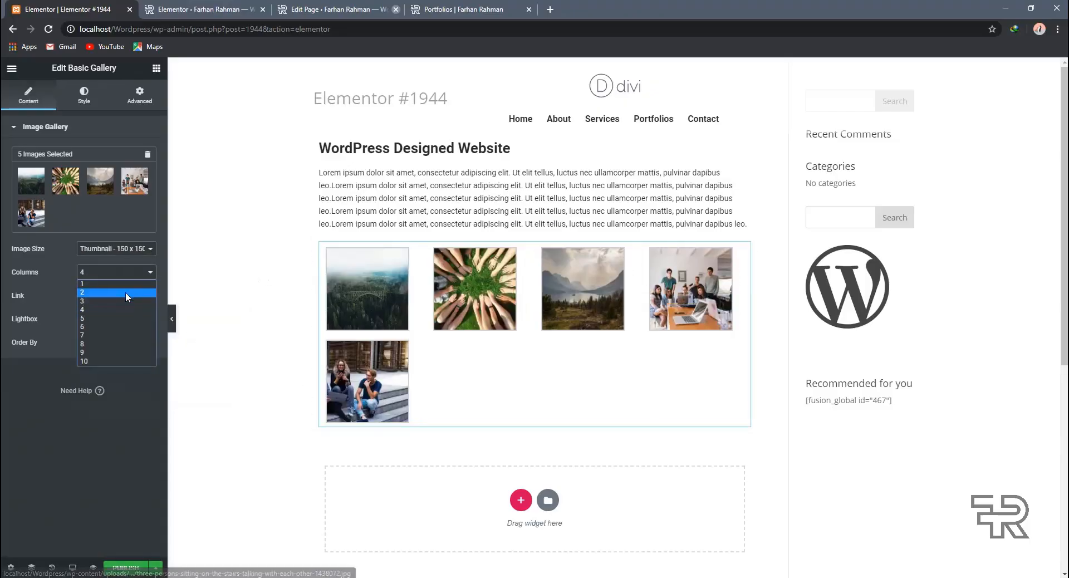
left_click(119, 305)
left_click(111, 272)
left_click(99, 318)
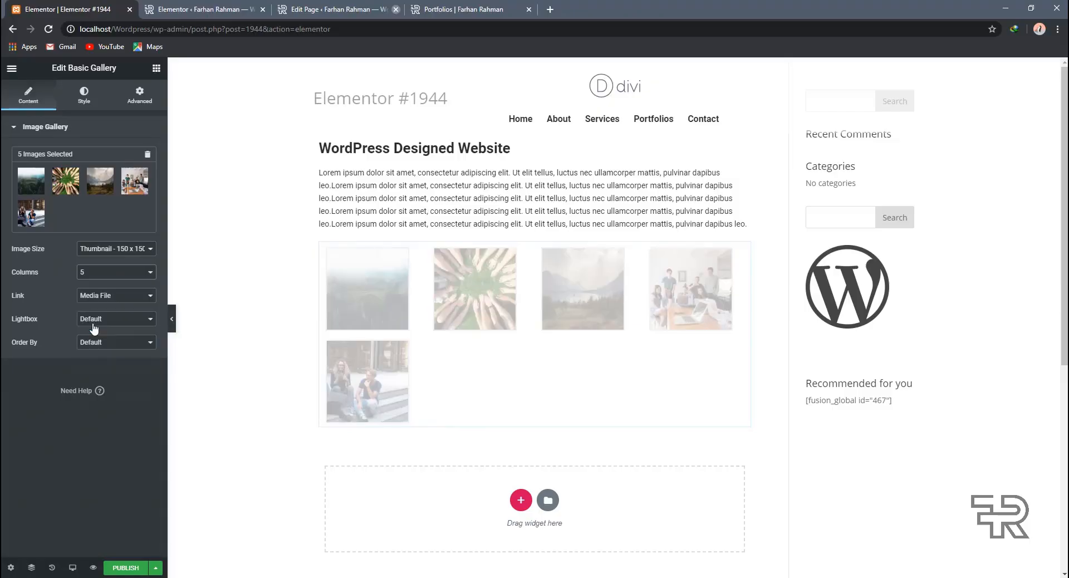
Step: Look at the gallery's link options and preview the forest bridge photo in the lightbox, advancing to the following image before closing it
left_click(103, 296)
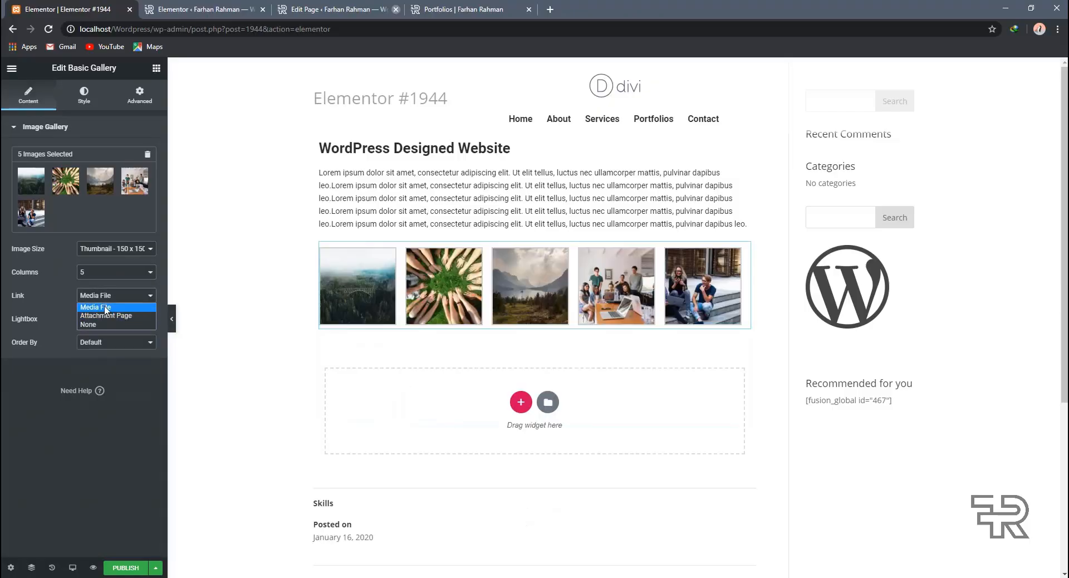
left_click(57, 309)
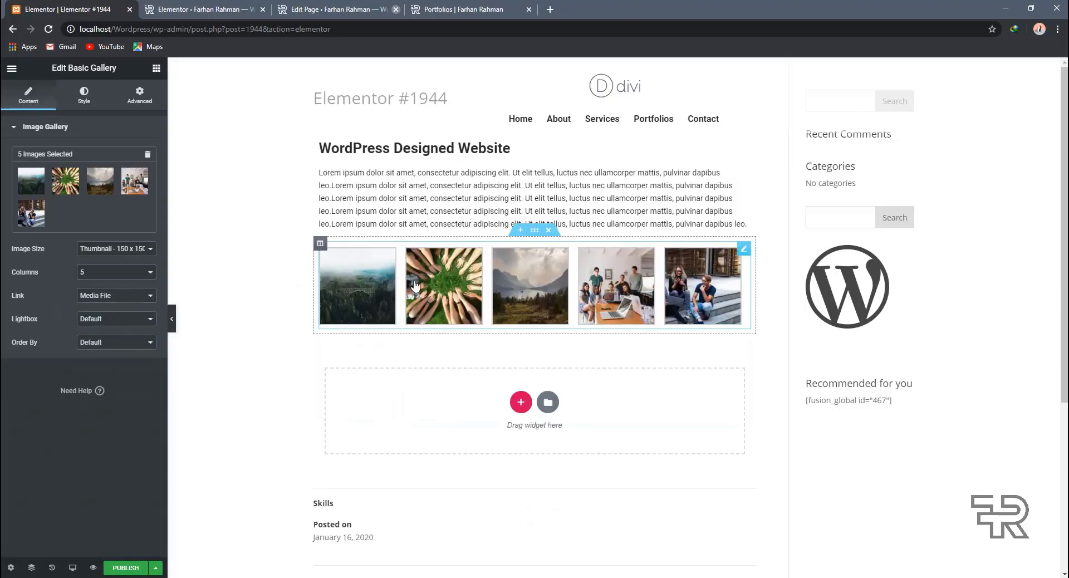
left_click(357, 287)
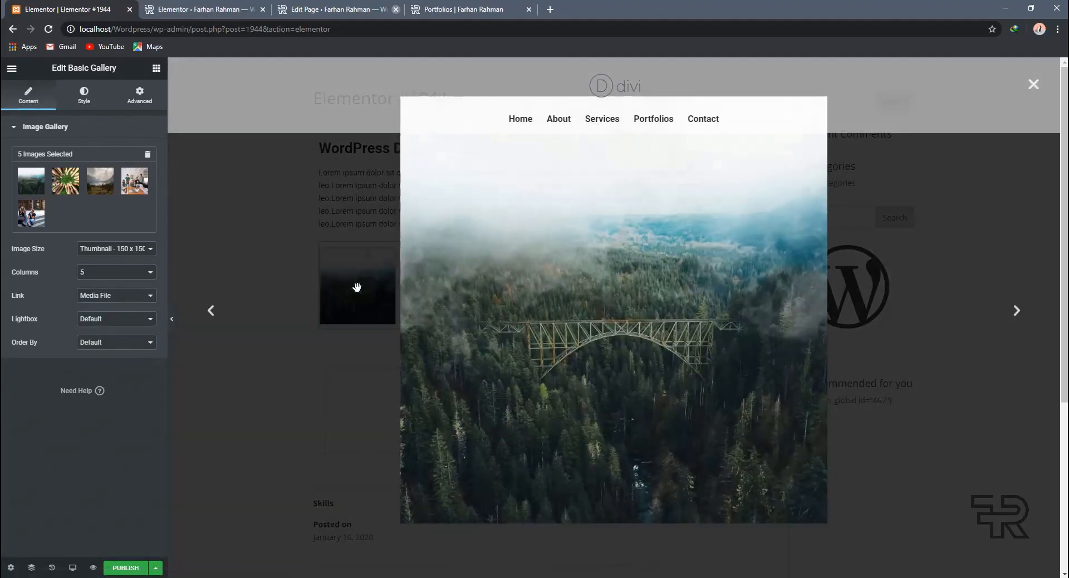
left_click(1017, 310)
left_click(1034, 85)
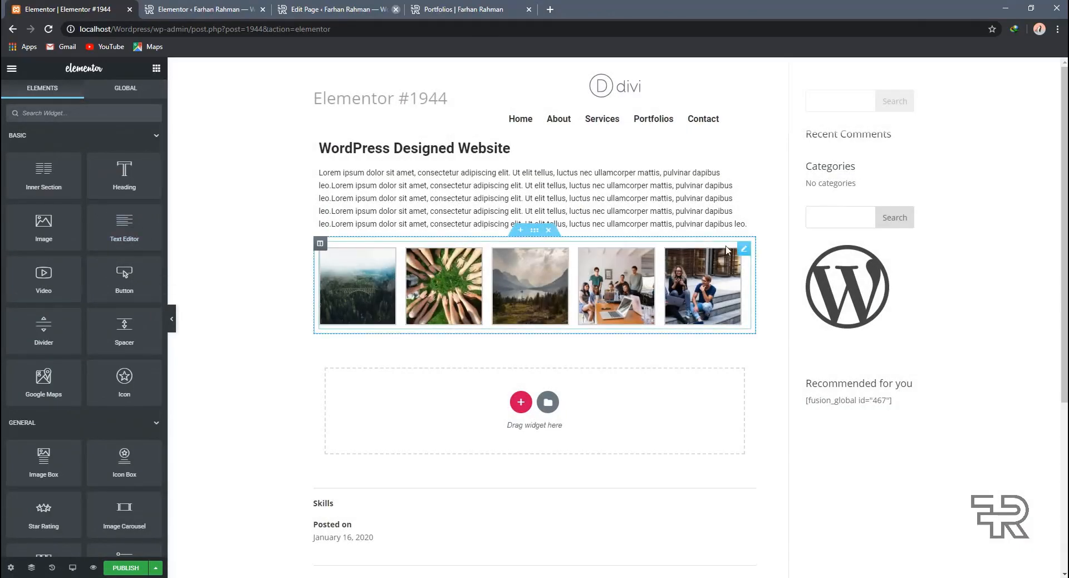
Step: Give the gallery images custom spacing of 0 and leave the border type at None
left_click(744, 248)
left_click(84, 95)
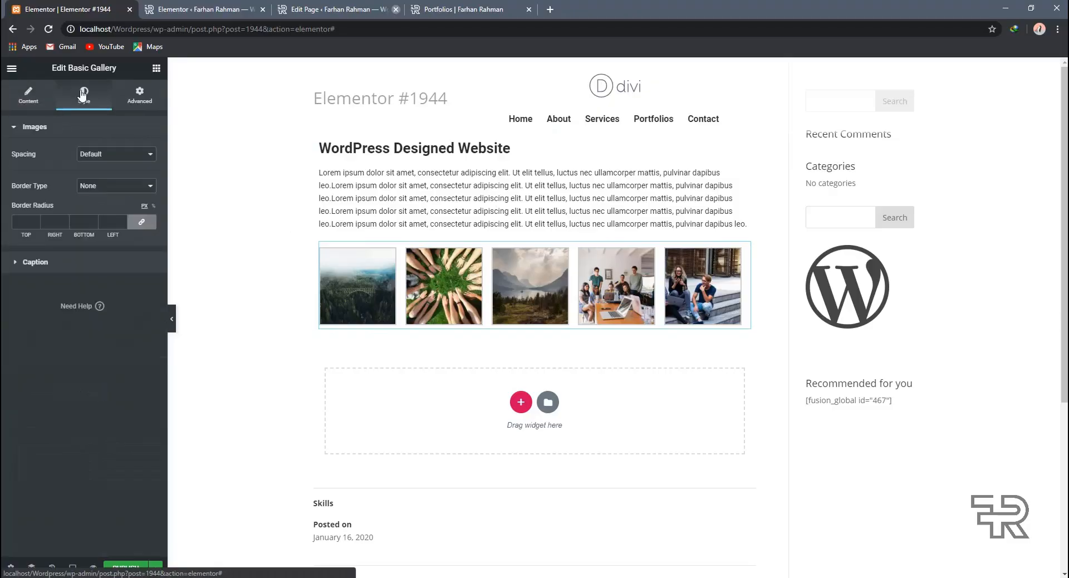
left_click(96, 154)
left_click(92, 174)
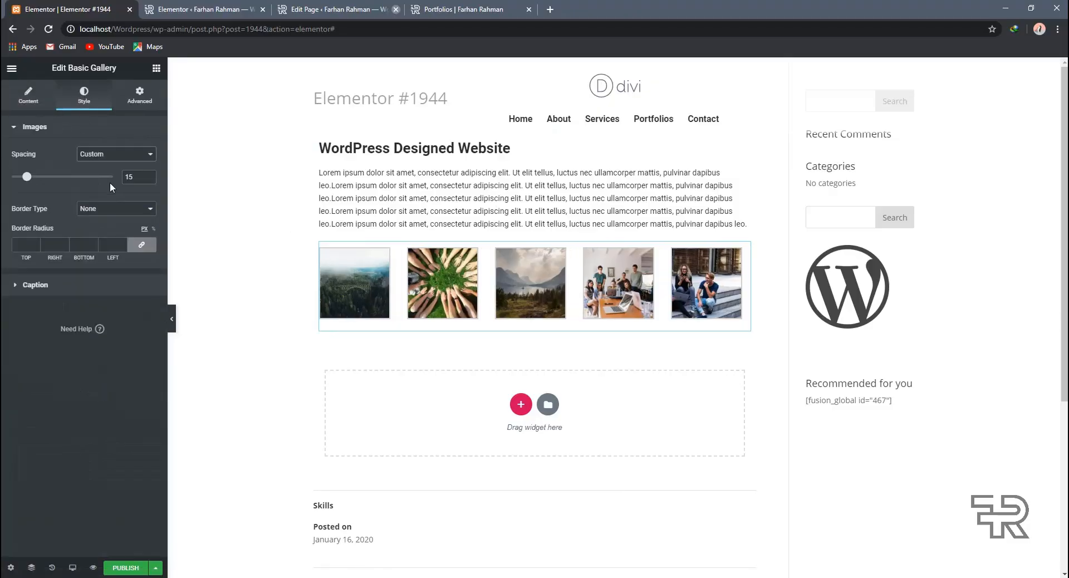
left_click_drag(26, 176, 10, 177)
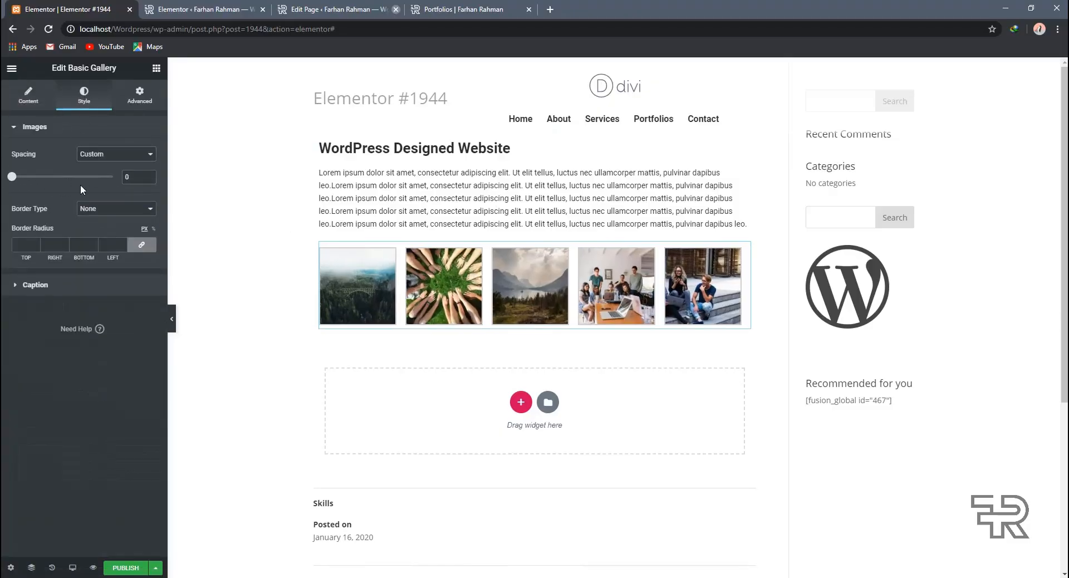
left_click(118, 209)
left_click(116, 220)
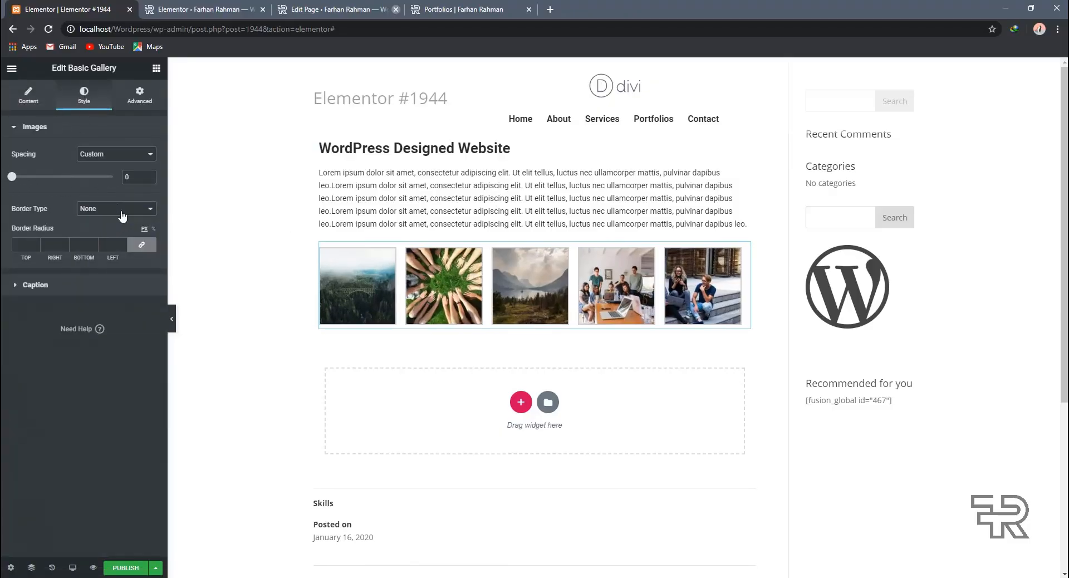
Step: Order the gallery images randomly, keeping the default lightbox setting, and publish the project
left_click(25, 98)
left_click(114, 321)
left_click(114, 321)
left_click(103, 342)
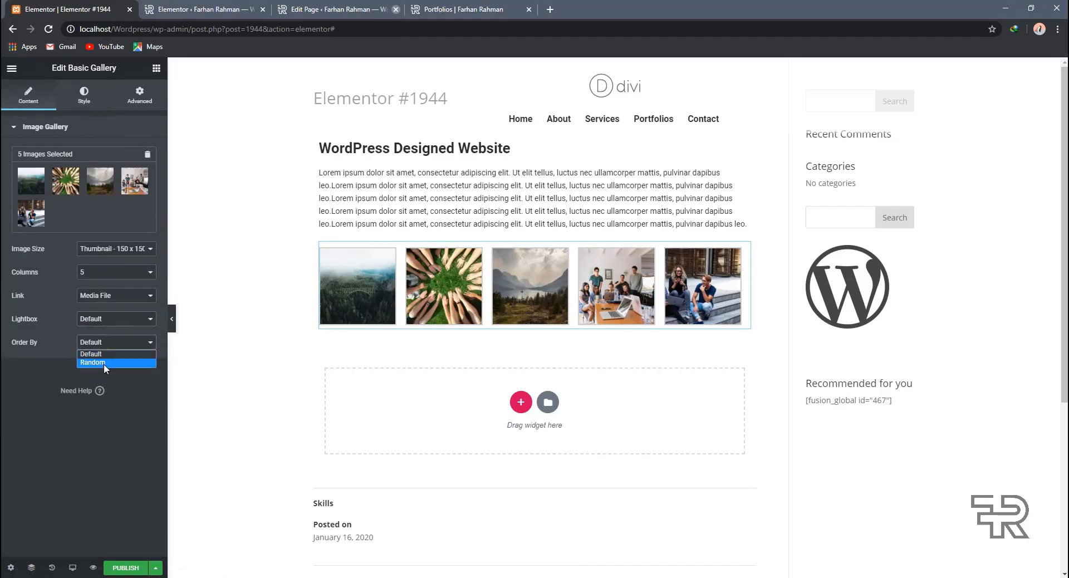
left_click(103, 363)
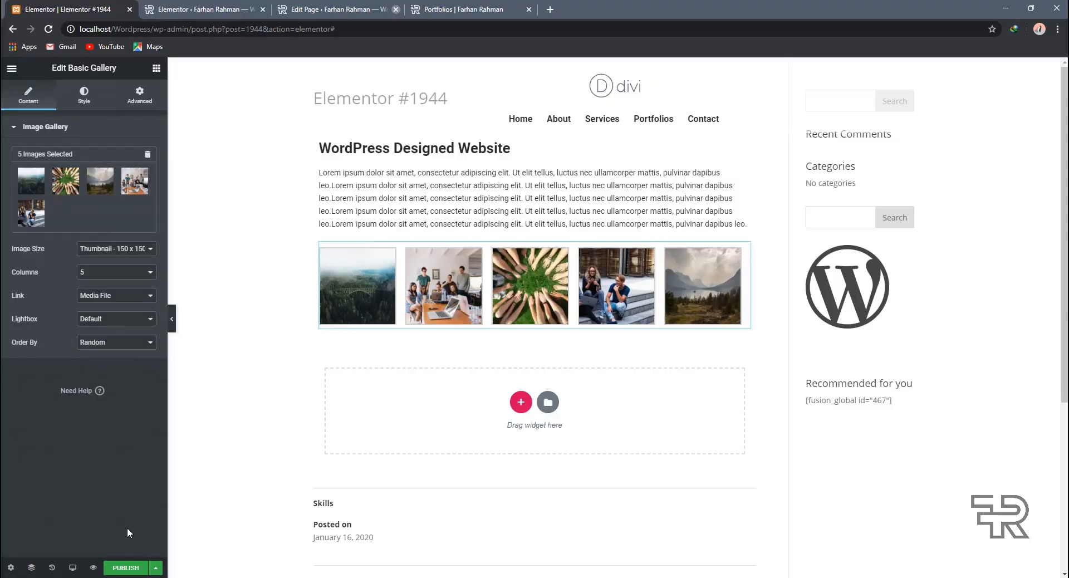
left_click(127, 568)
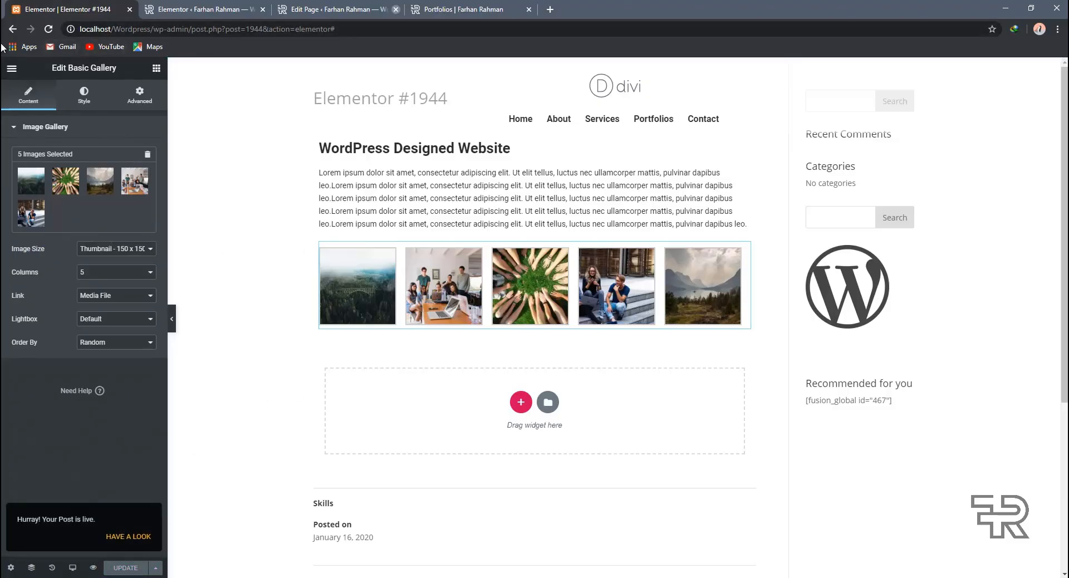
Step: Return to the project's WordPress edit page and change its title to "Web Design with WordPress"
left_click(13, 29)
left_click(13, 29)
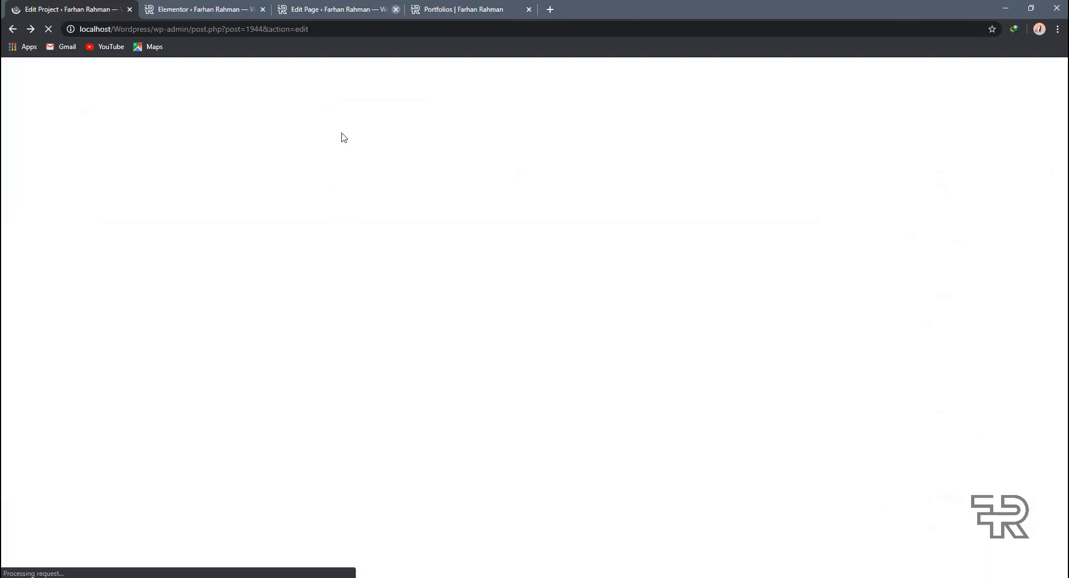
left_click(400, 154)
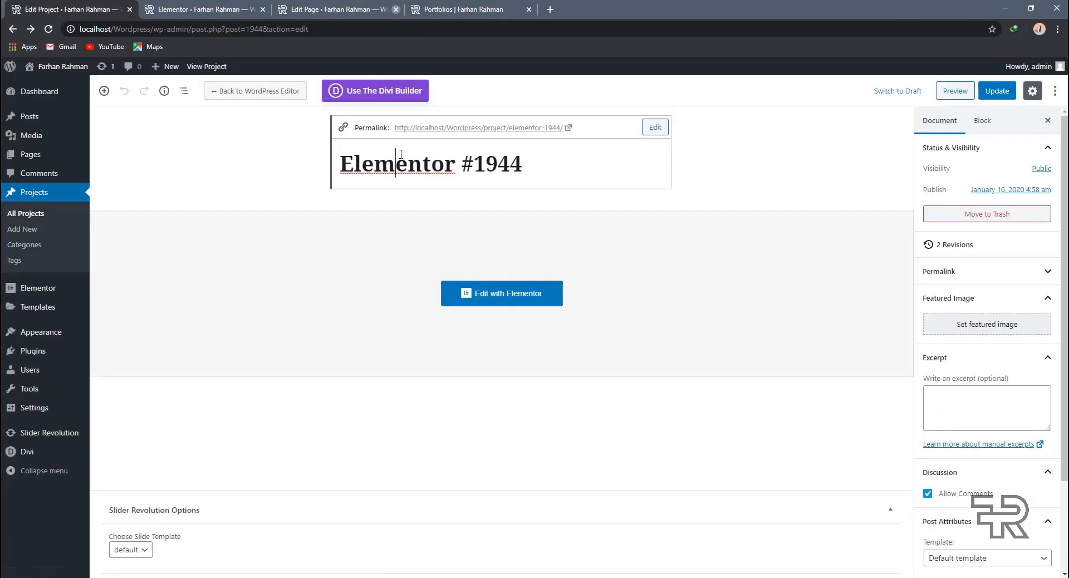
key("ctrl+a")
key("BackSpace")
type("Word")
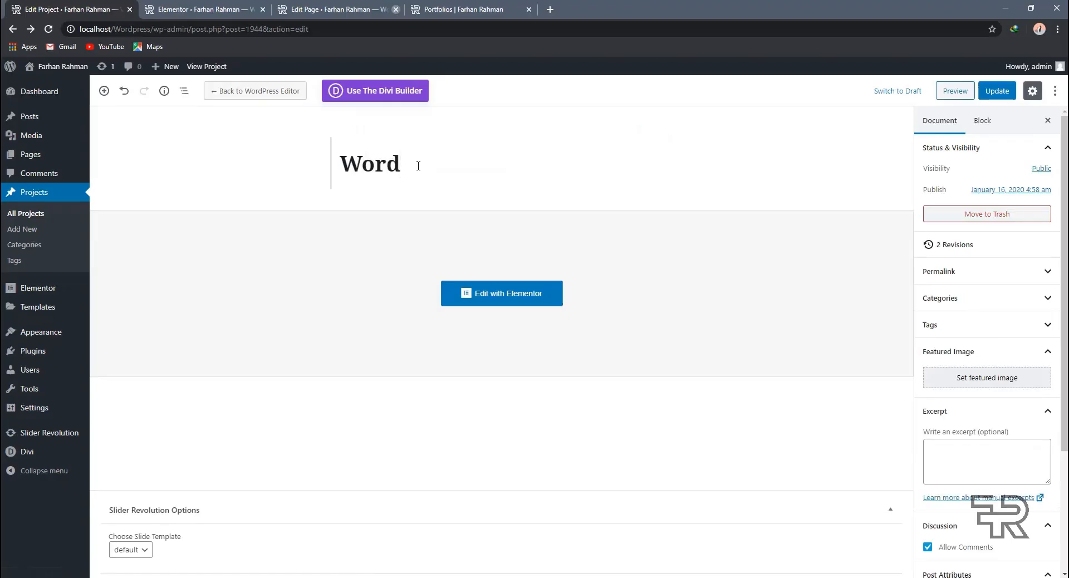
key("ctrl+a")
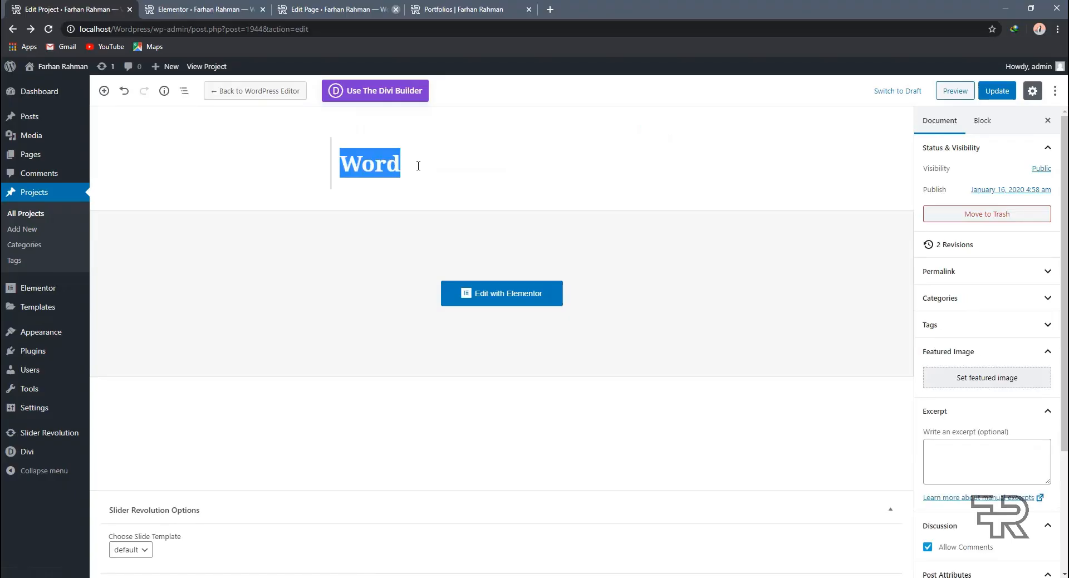
type("Web Des")
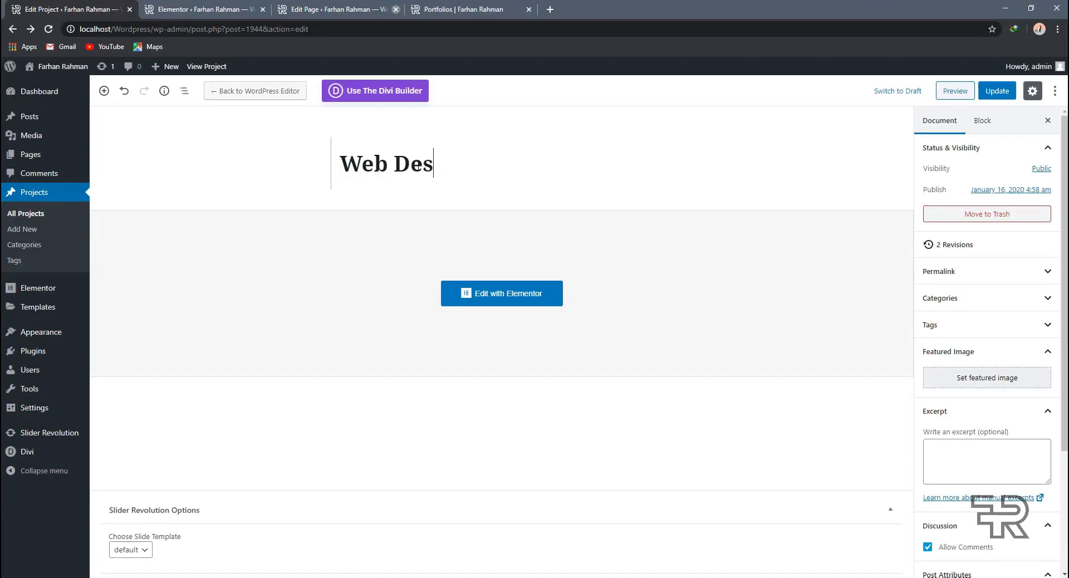
type("ign with WordPress")
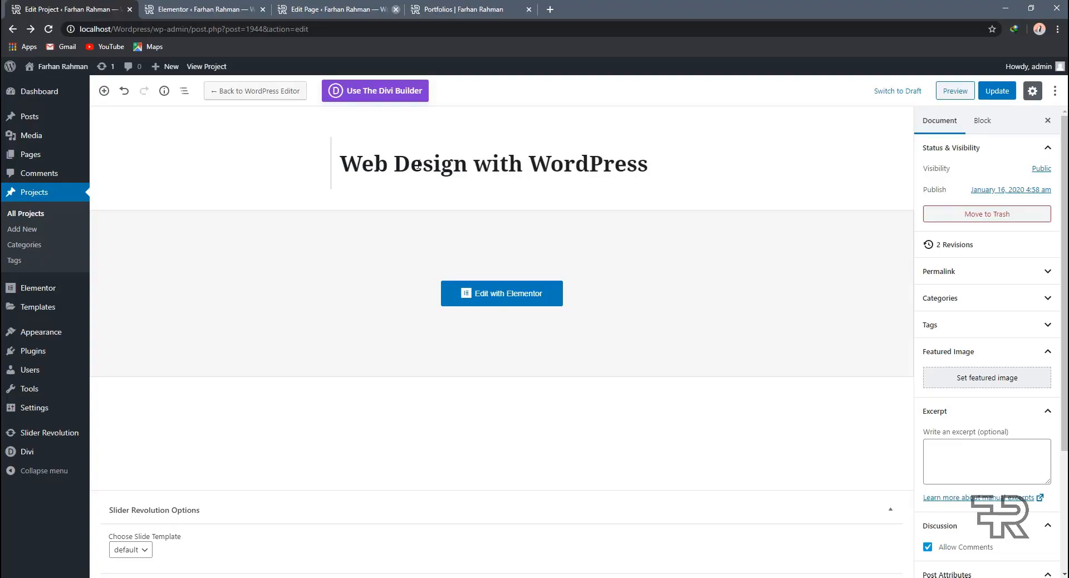
Step: Set the project's Divi page layout to No Sidebar
scroll(961, 306, "down", 3)
scroll(960, 306, "down", 1)
left_click(958, 519)
left_click(945, 557)
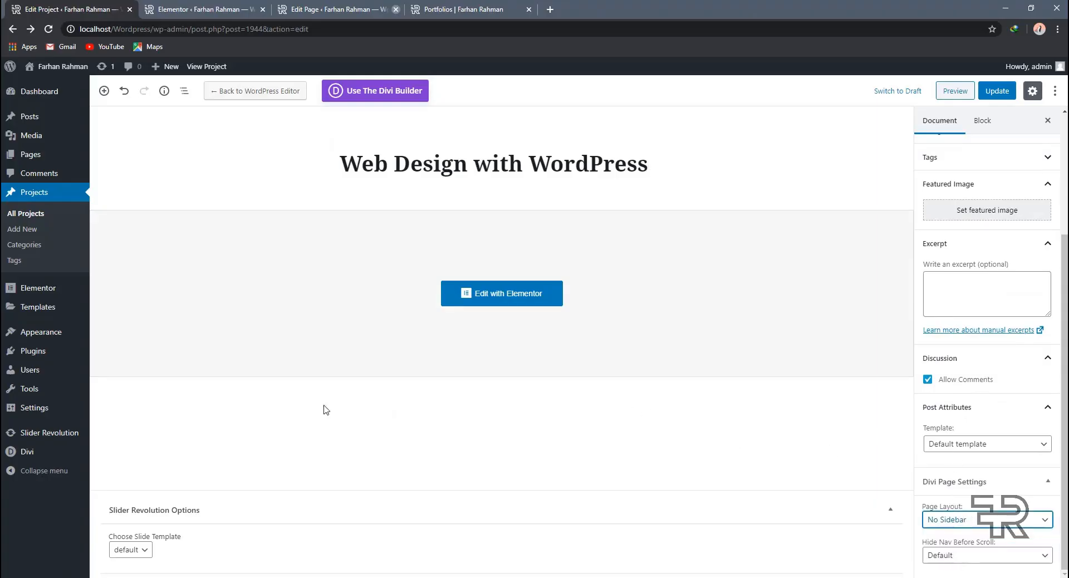
Step: Add a new category named "Web Design" to the project and update it
scroll(993, 368, "up", 2)
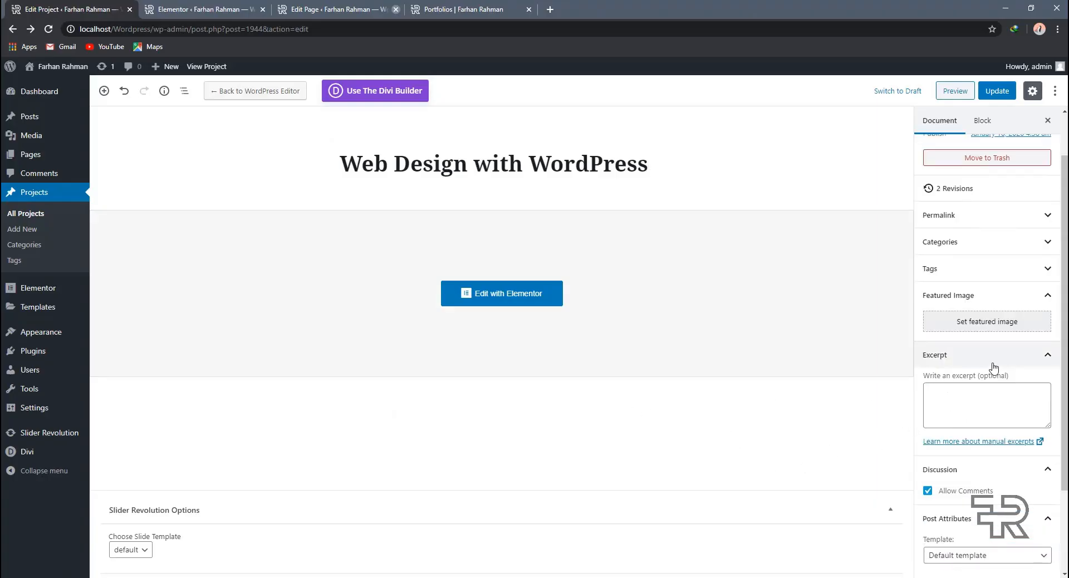
left_click(978, 244)
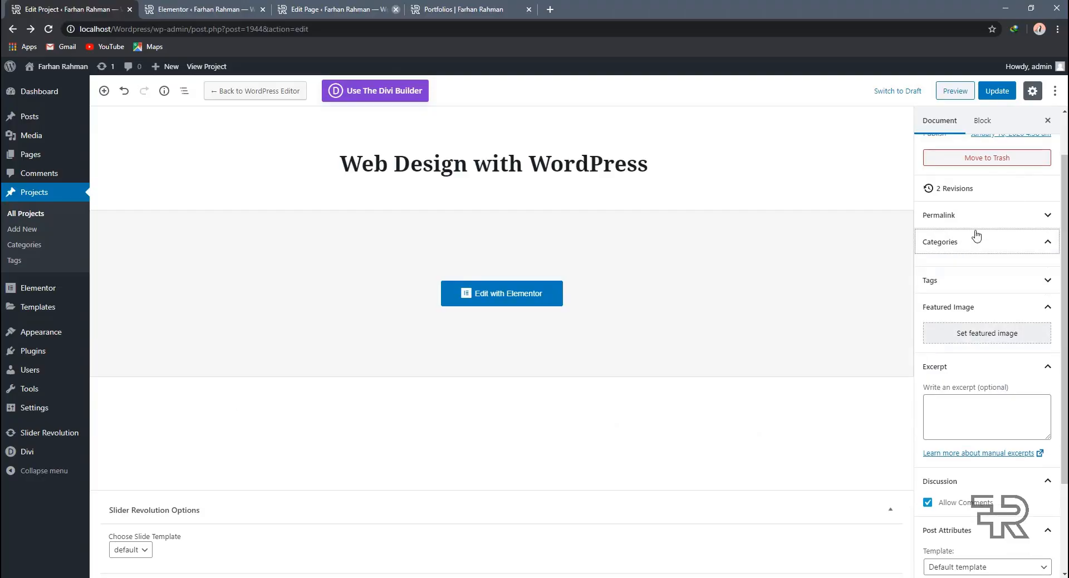
left_click(964, 270)
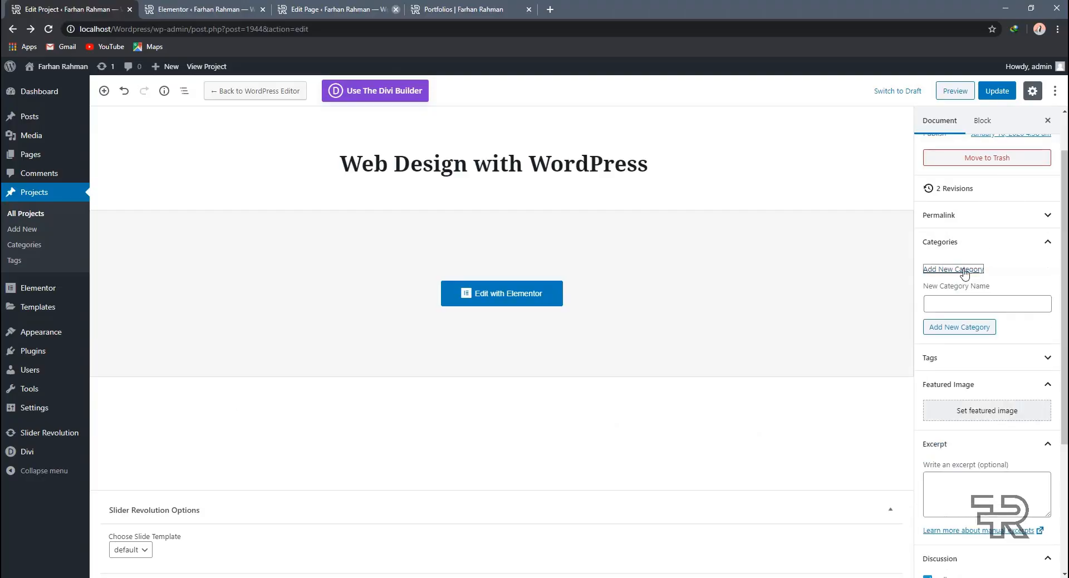
left_click(960, 299)
type("Web Design")
left_click(972, 332)
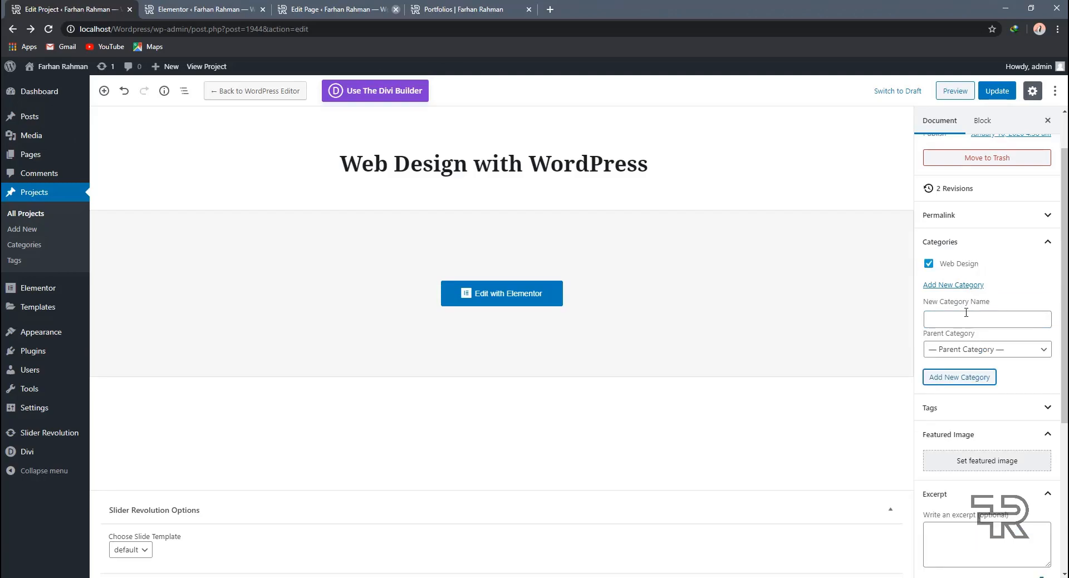
left_click(955, 315)
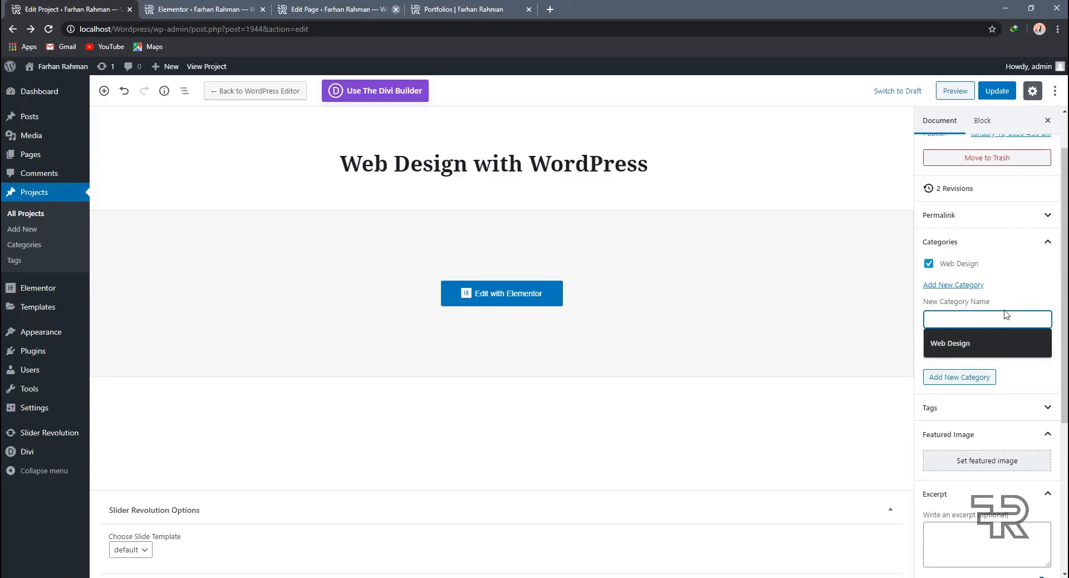
left_click(996, 91)
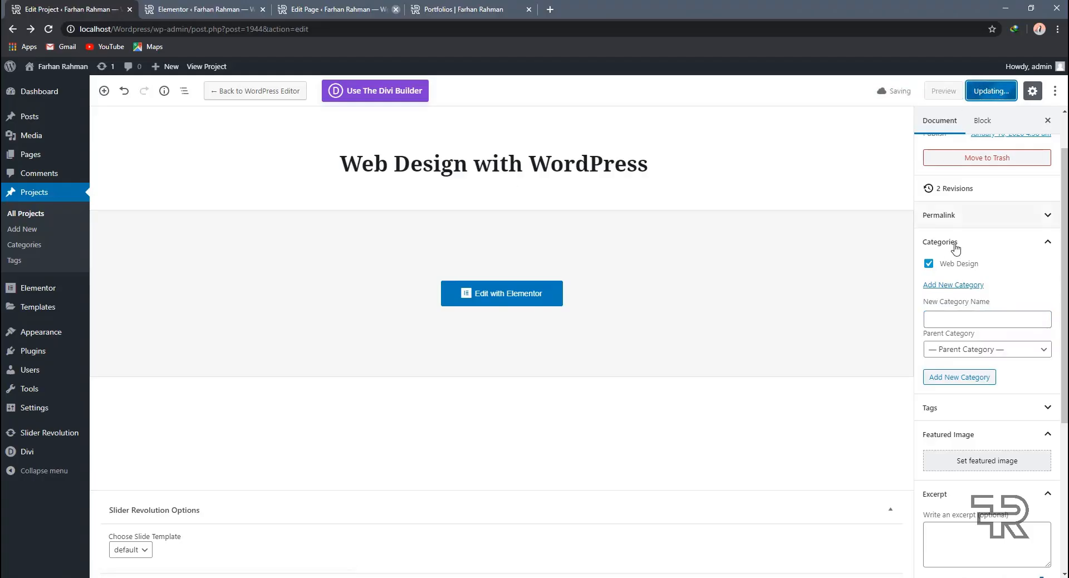
Step: Set the photo of the group of people watching a laptop as the project's featured image and update the project
scroll(956, 248, "down", 5)
scroll(927, 243, "up", 5)
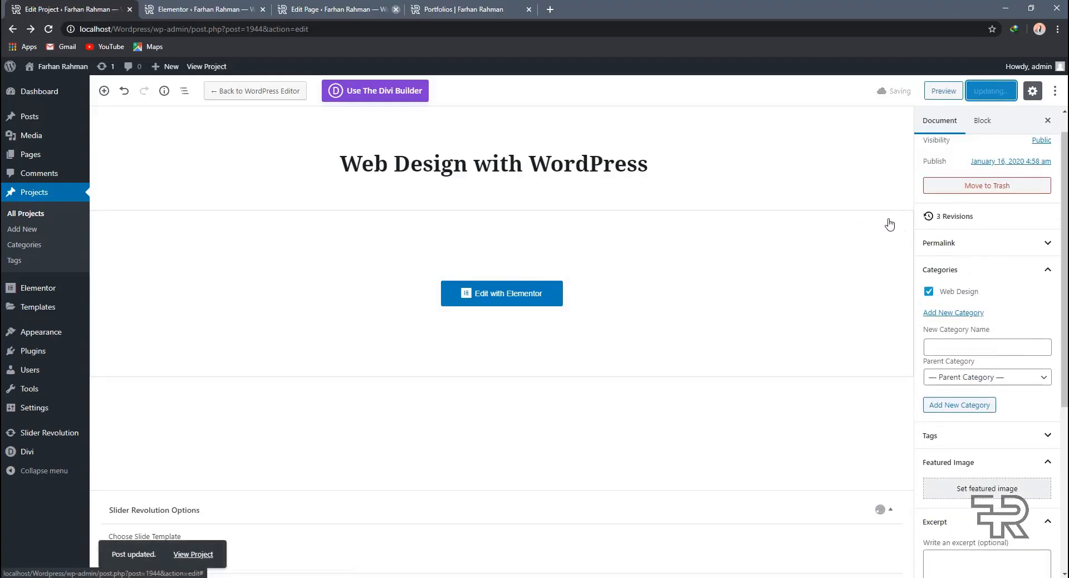
scroll(925, 255, "down", 2)
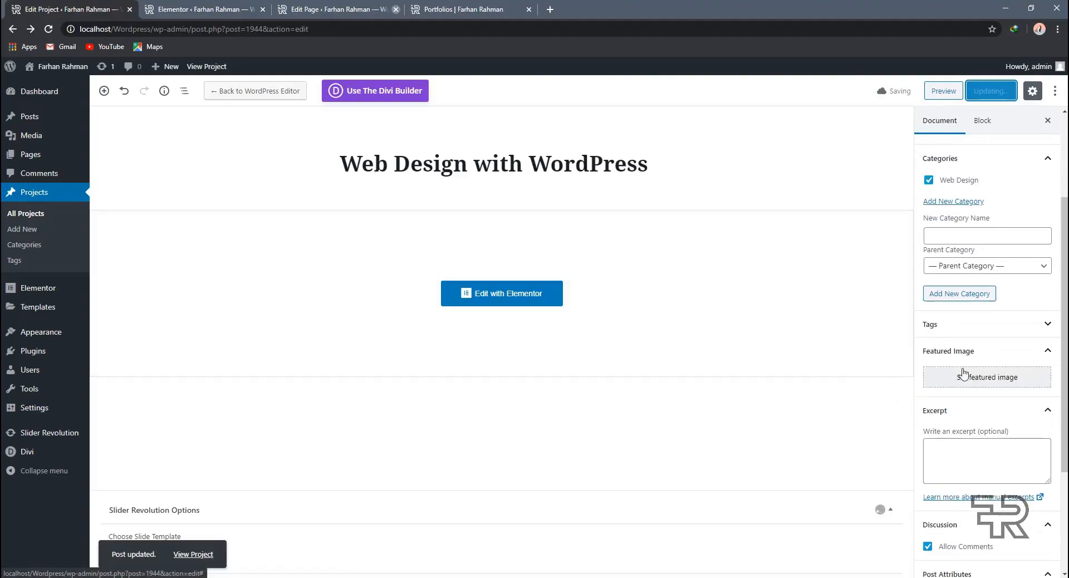
left_click(979, 390)
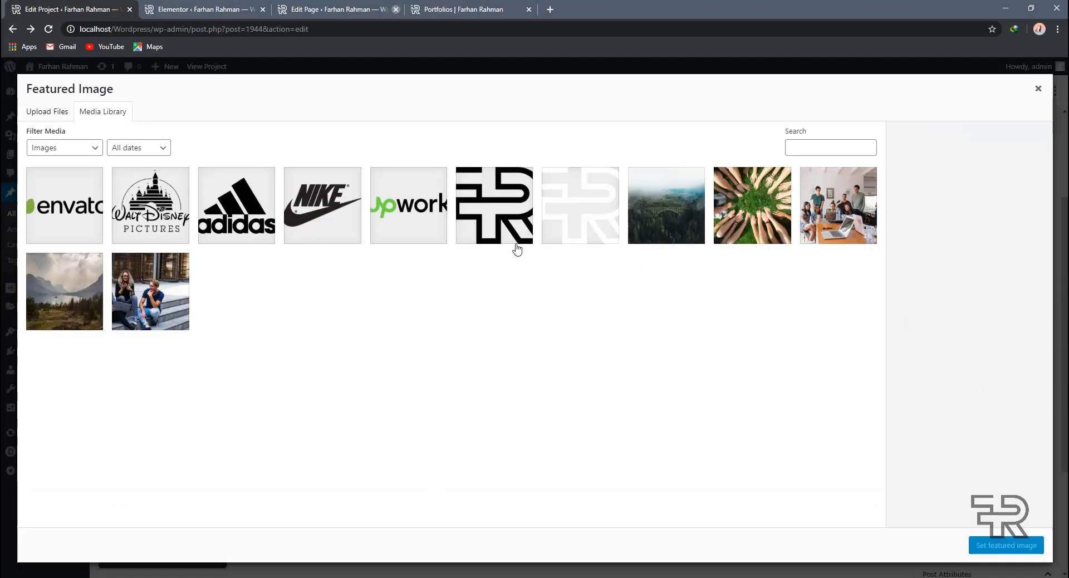
left_click(733, 213)
left_click(833, 200)
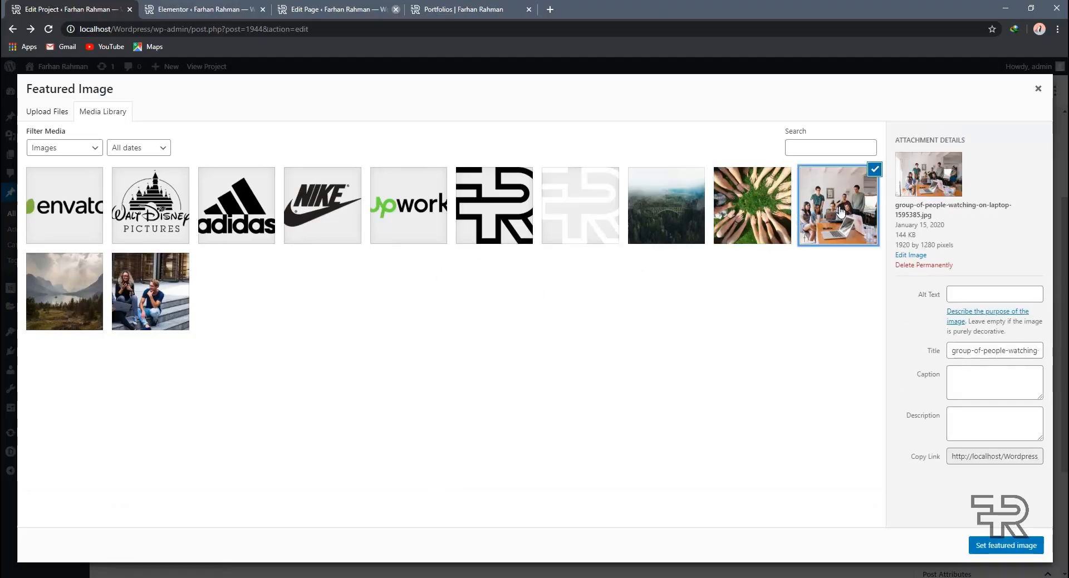
left_click(1007, 545)
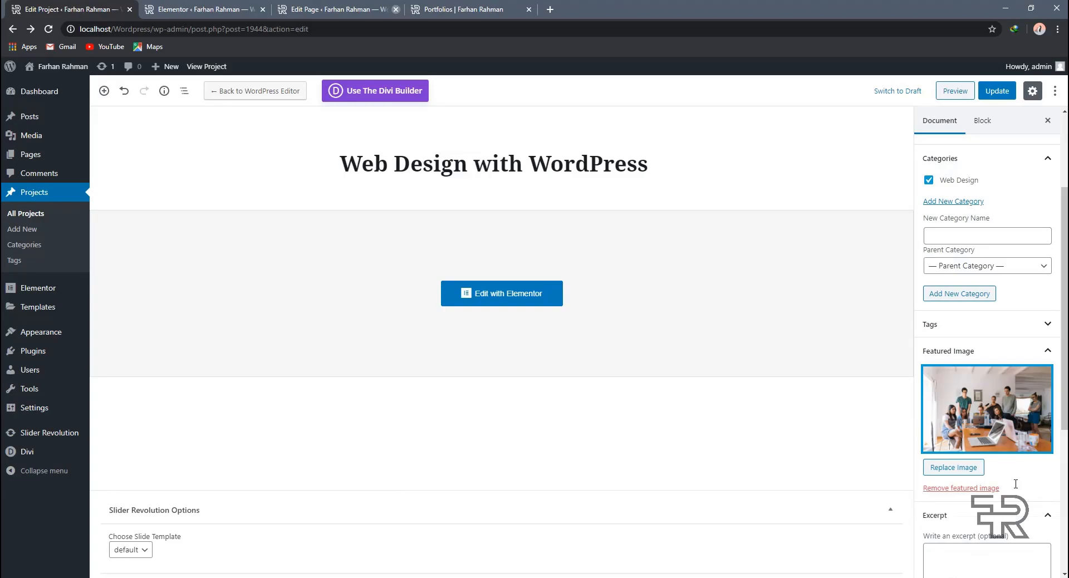
left_click(1005, 92)
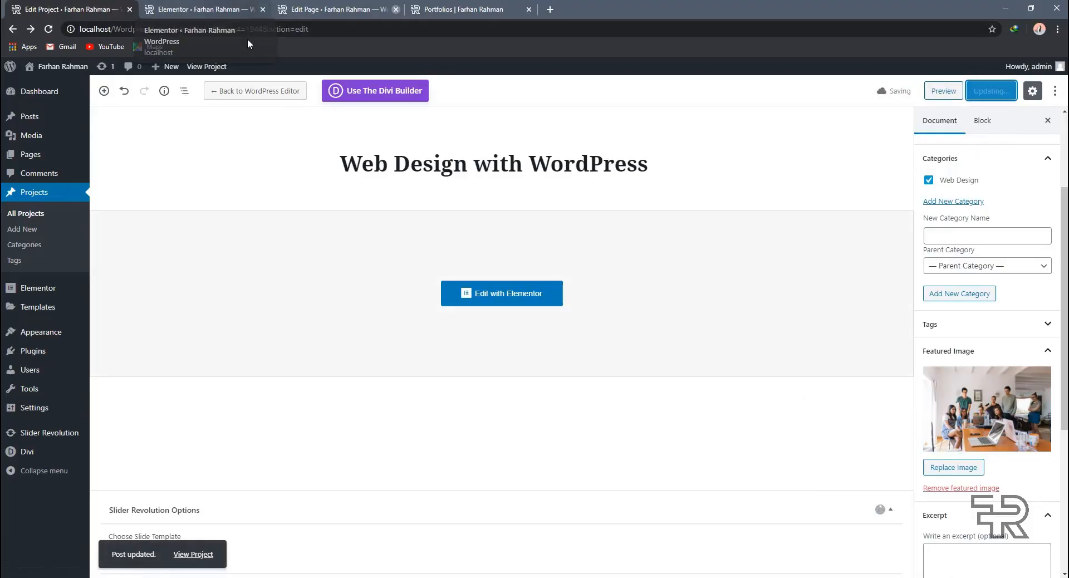
Step: Switch to the site's Portfolios page to view it
left_click(326, 5)
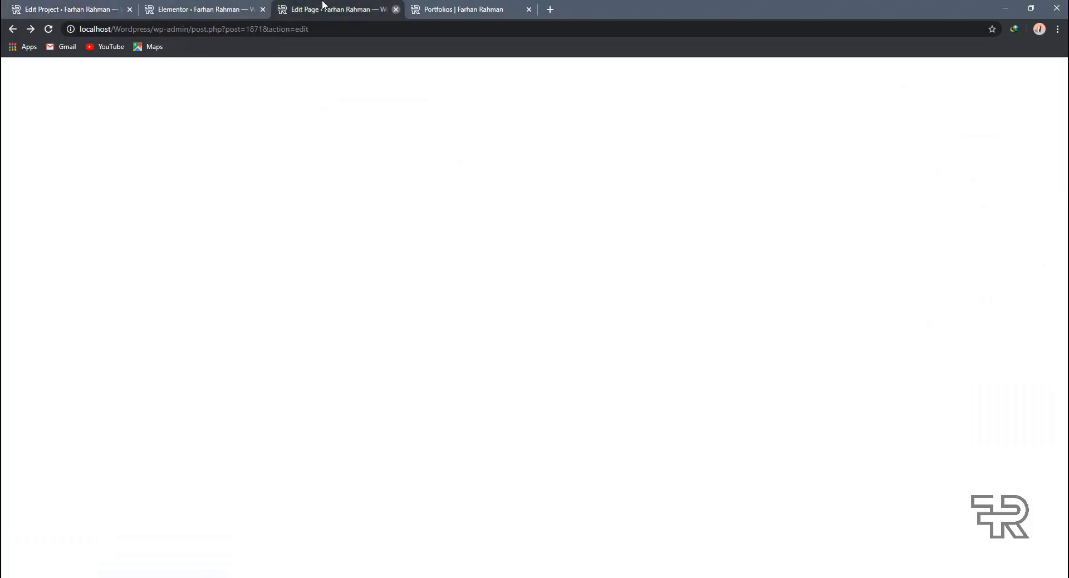
left_click(412, 8)
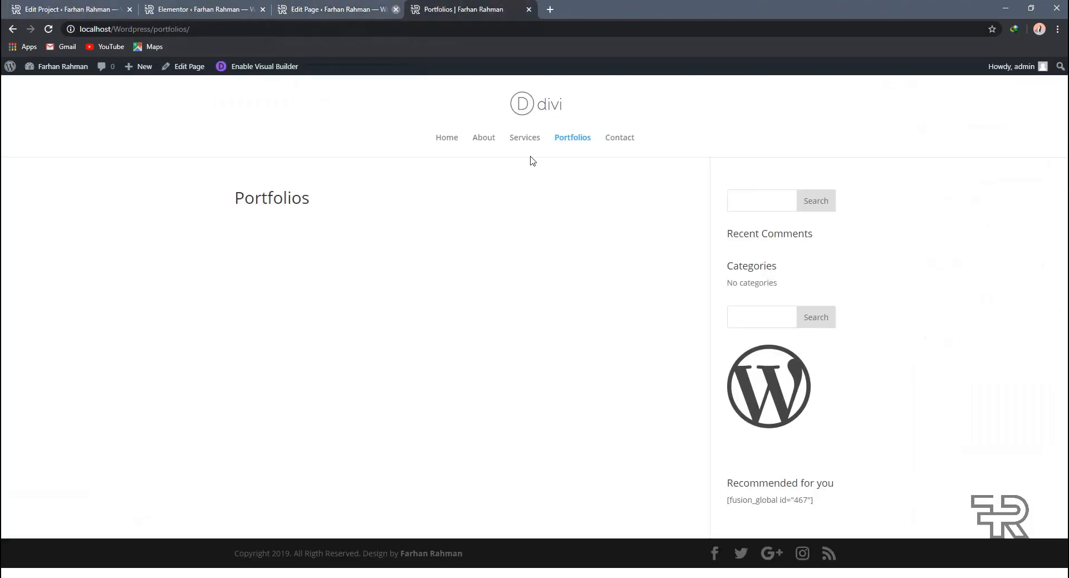
Step: Switch the Portfolios page from the default editor to Divi and open it in the Divi Builder
left_click_drag(362, 208, 255, 200)
left_click(380, 229)
left_click(379, 7)
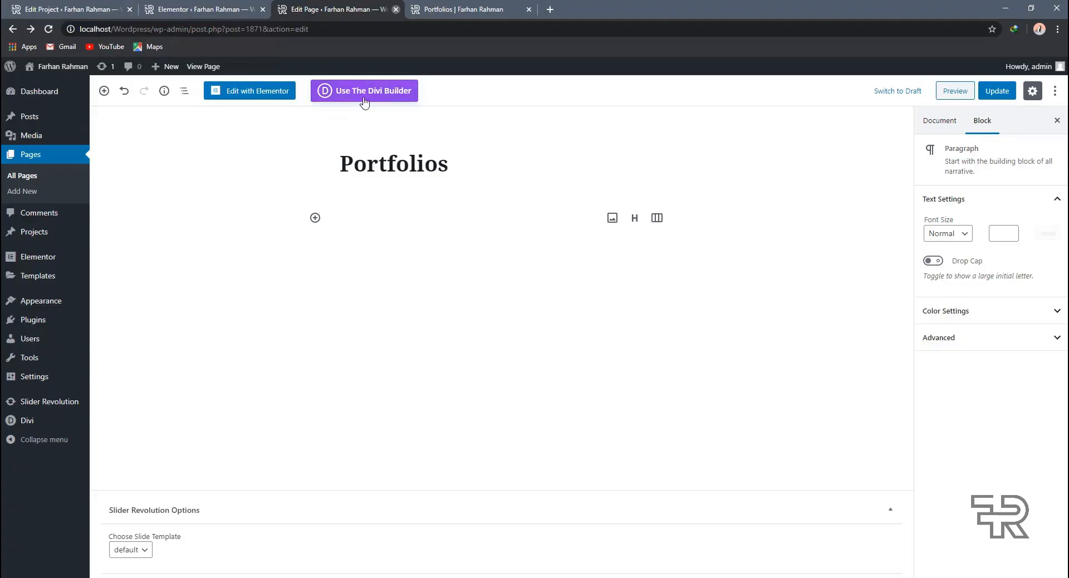
double_click(371, 164)
left_click(370, 163)
left_click(376, 97)
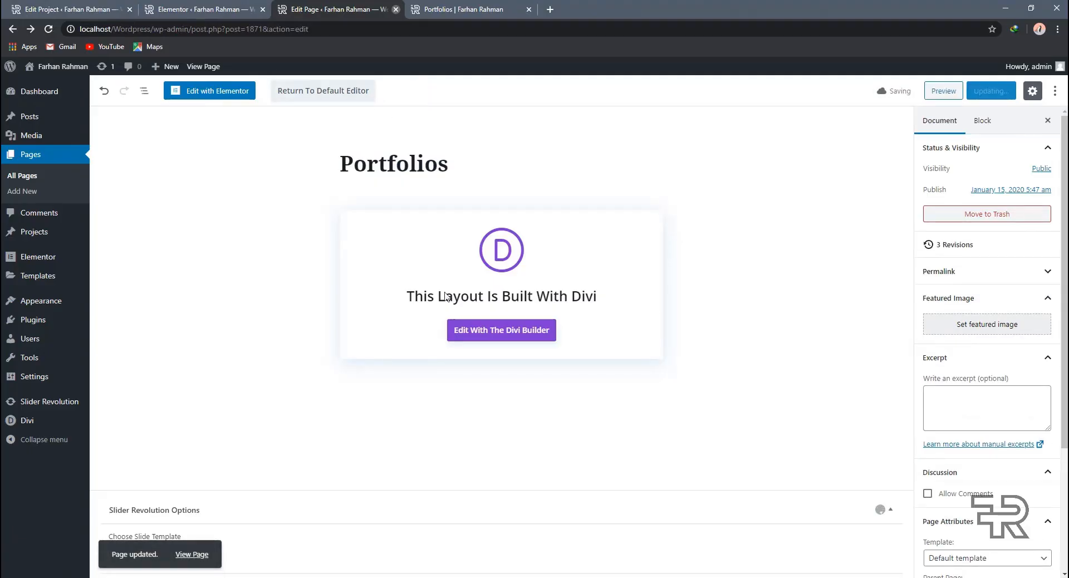
left_click(513, 336)
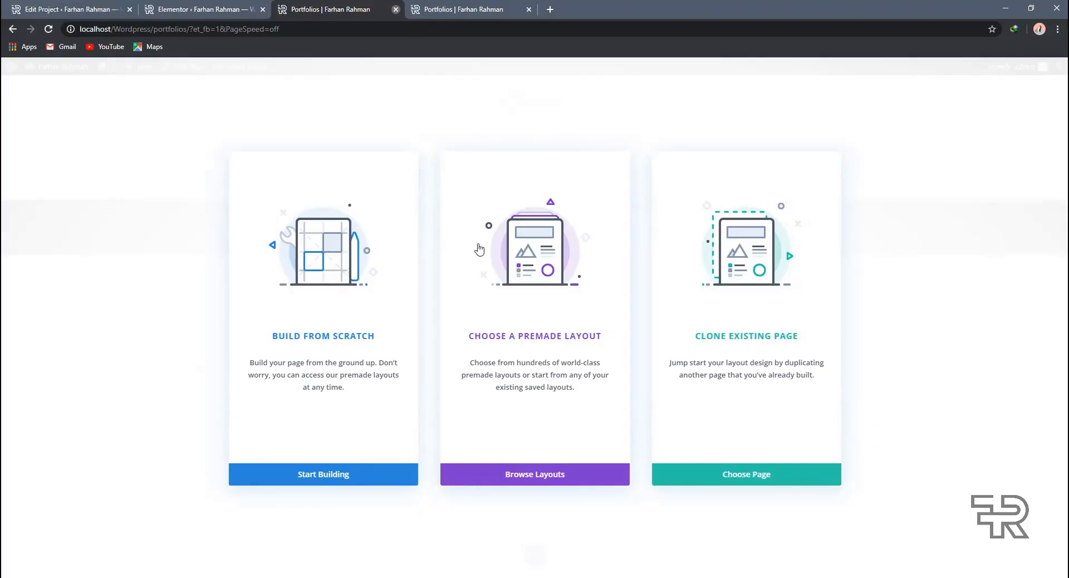
Step: Start building the Portfolios page from scratch and insert a single-column row
left_click(326, 431)
left_click(535, 199)
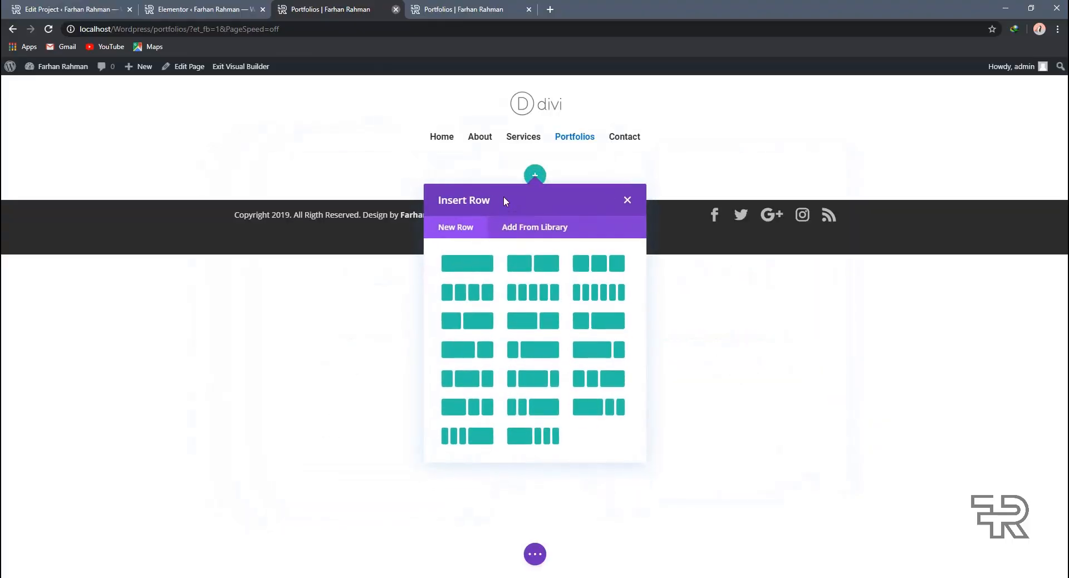
left_click(467, 268)
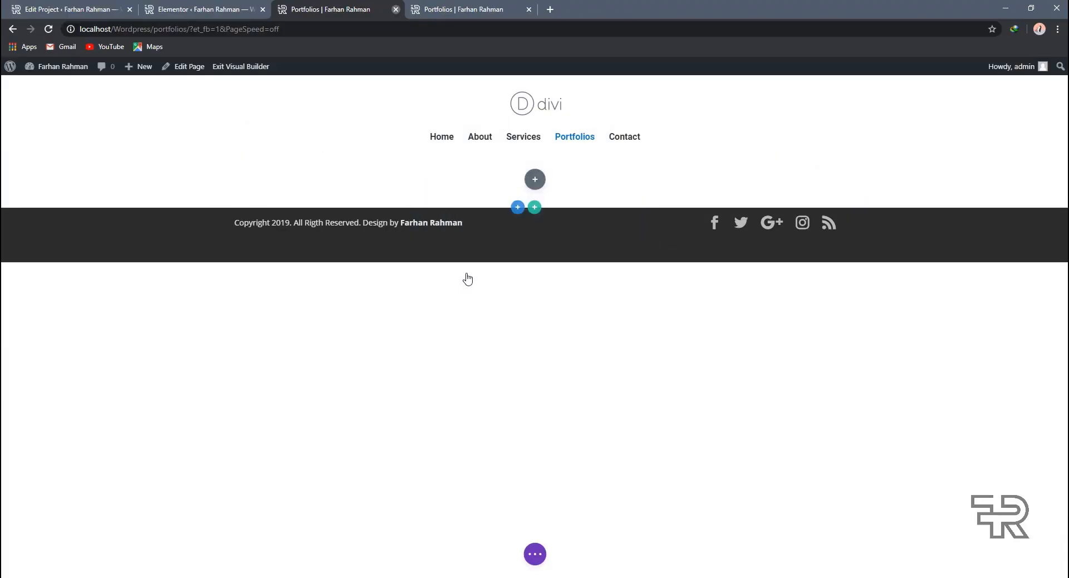
Step: Find the Portfolio module and insert it into the new row
left_click(535, 180)
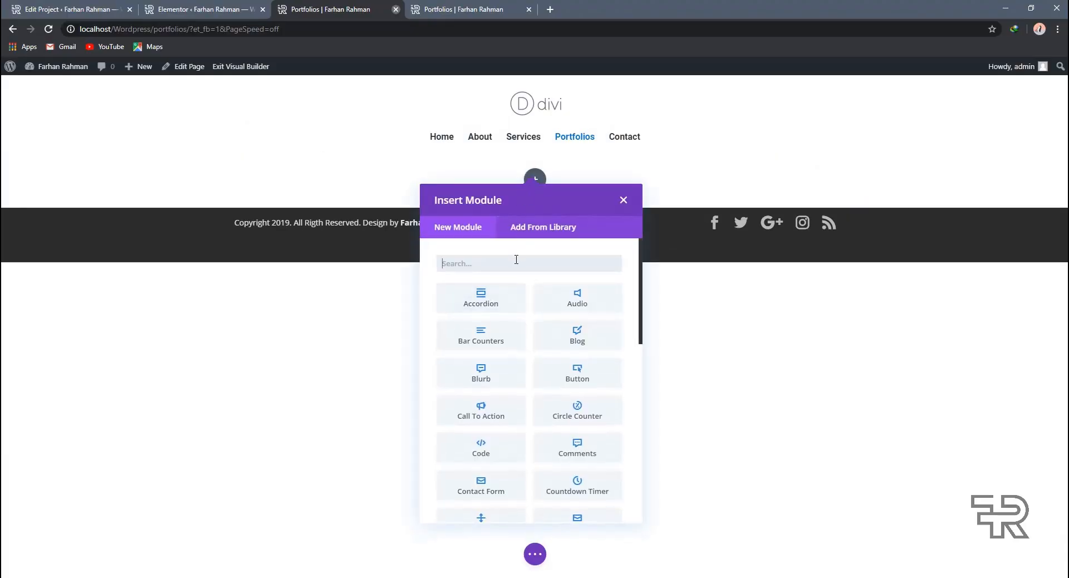
type("pro")
key("BackSpace")
key("BackSpace")
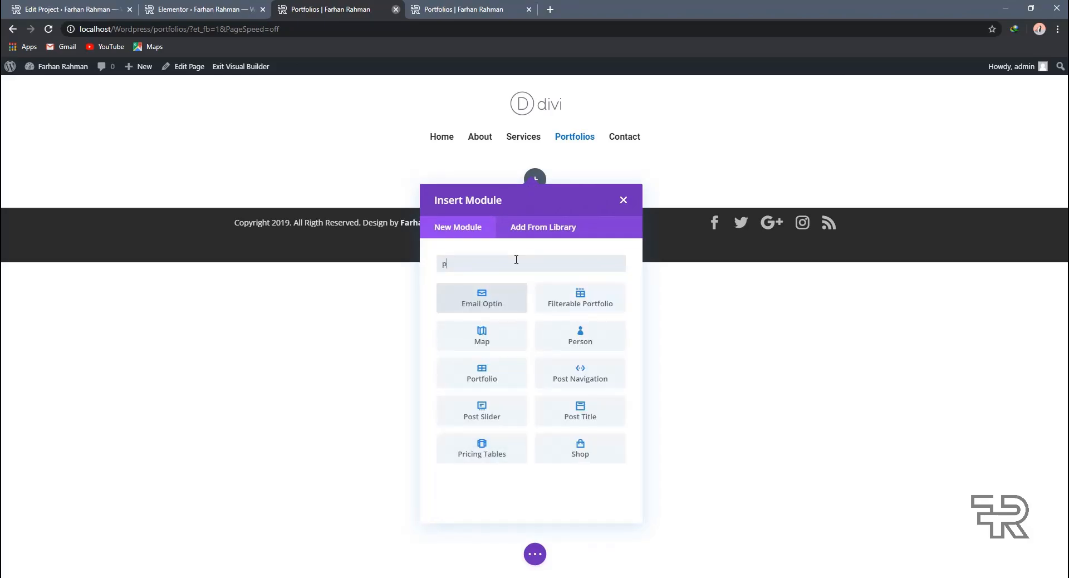
left_click(495, 379)
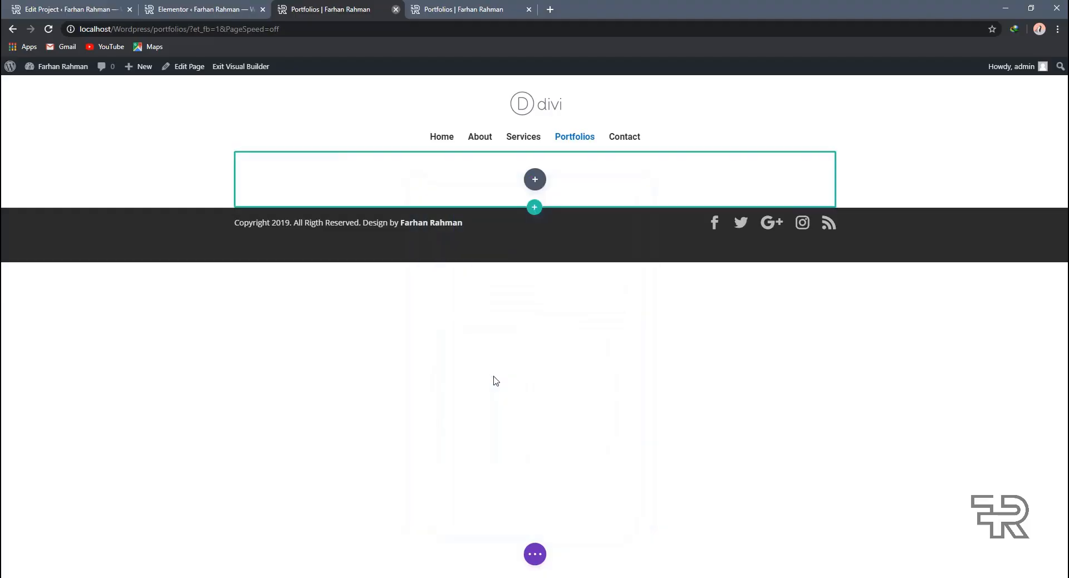
Step: Move the Portfolio Settings window off the preview and dock it beside the page
left_click(82, 216)
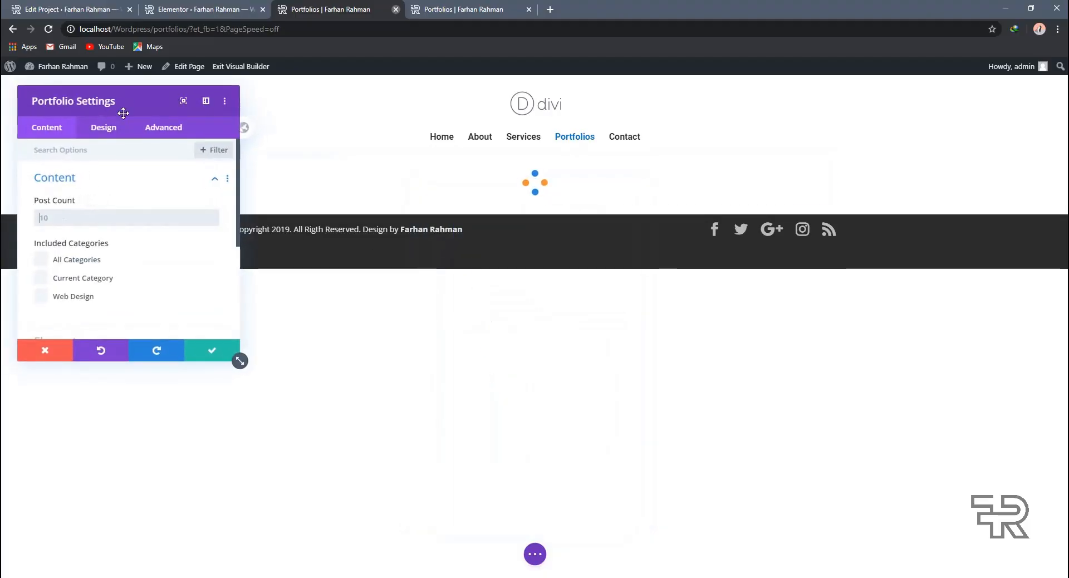
left_click_drag(140, 114, 912, 227)
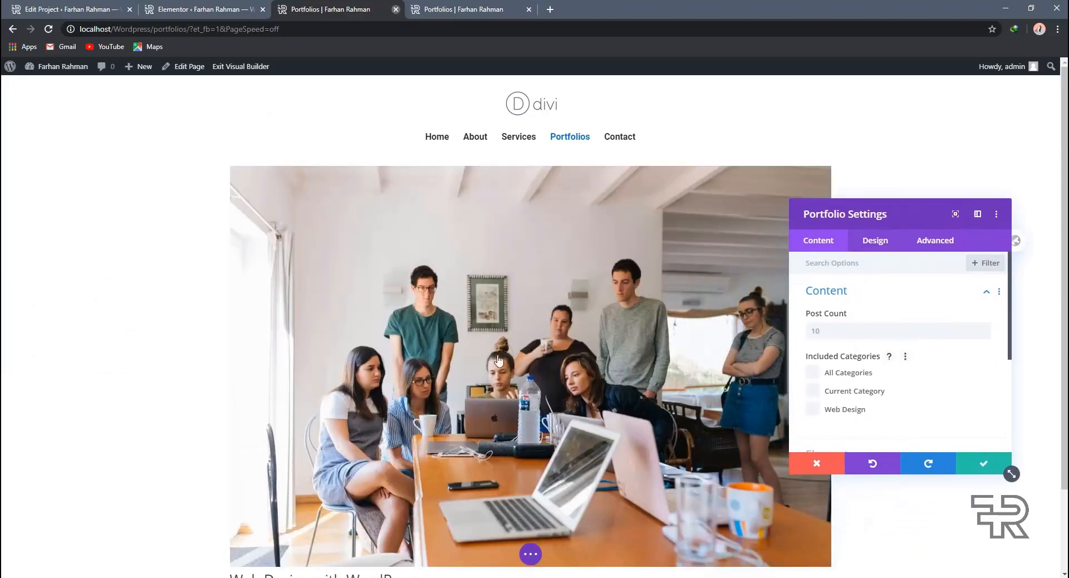
scroll(499, 361, "down", 2)
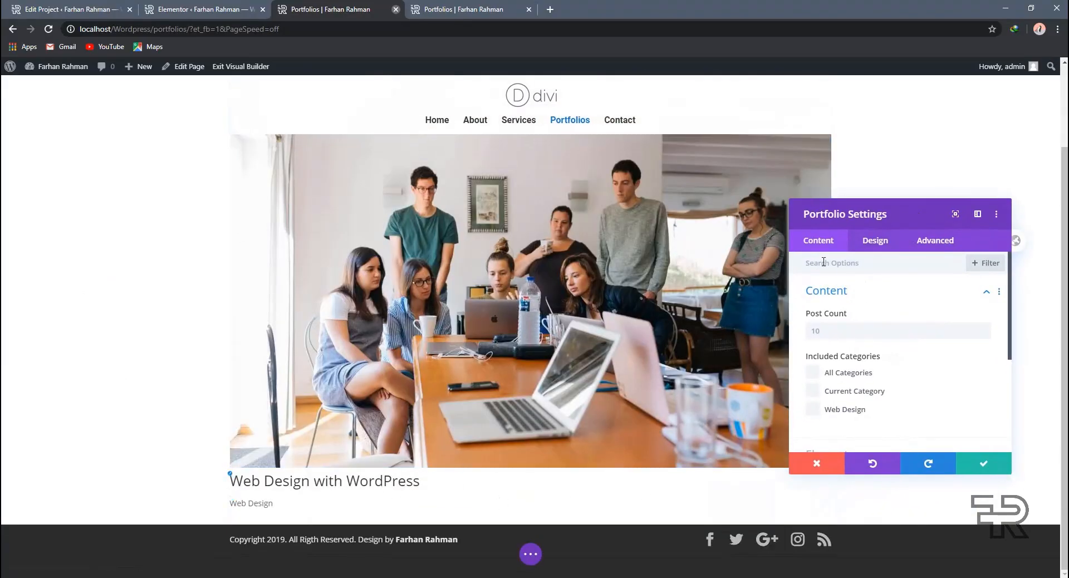
left_click(978, 216)
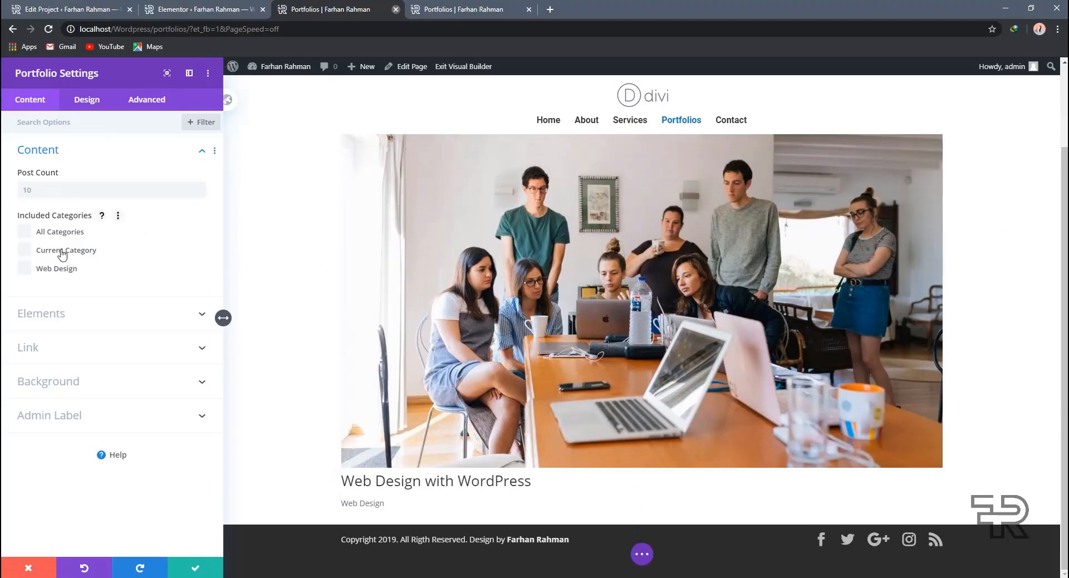
Step: Review the module's element display options and set the portfolio's Post Count to 5
left_click(117, 218)
left_click(93, 311)
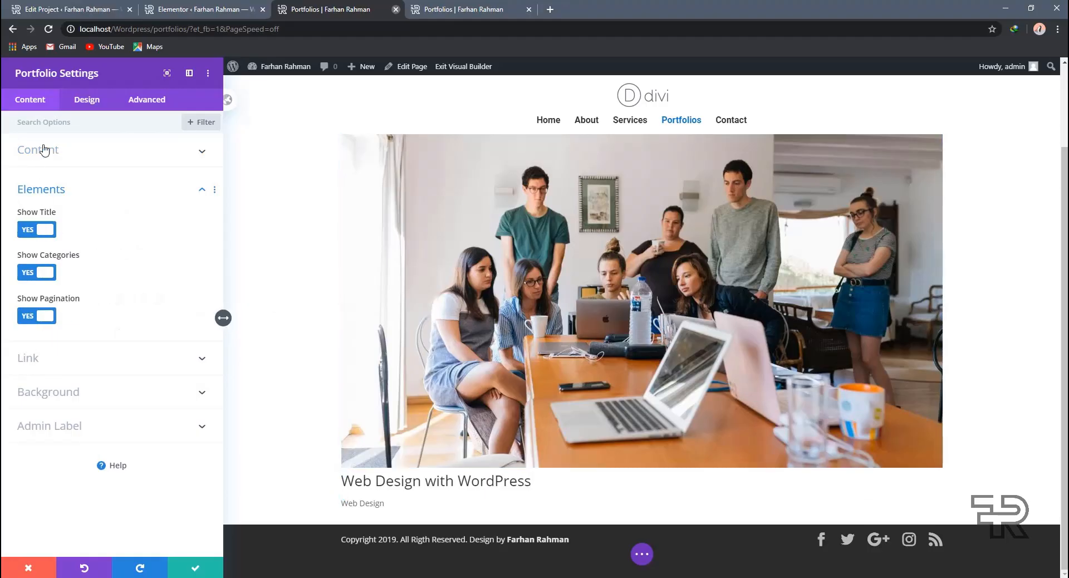
left_click(44, 149)
left_click(35, 189)
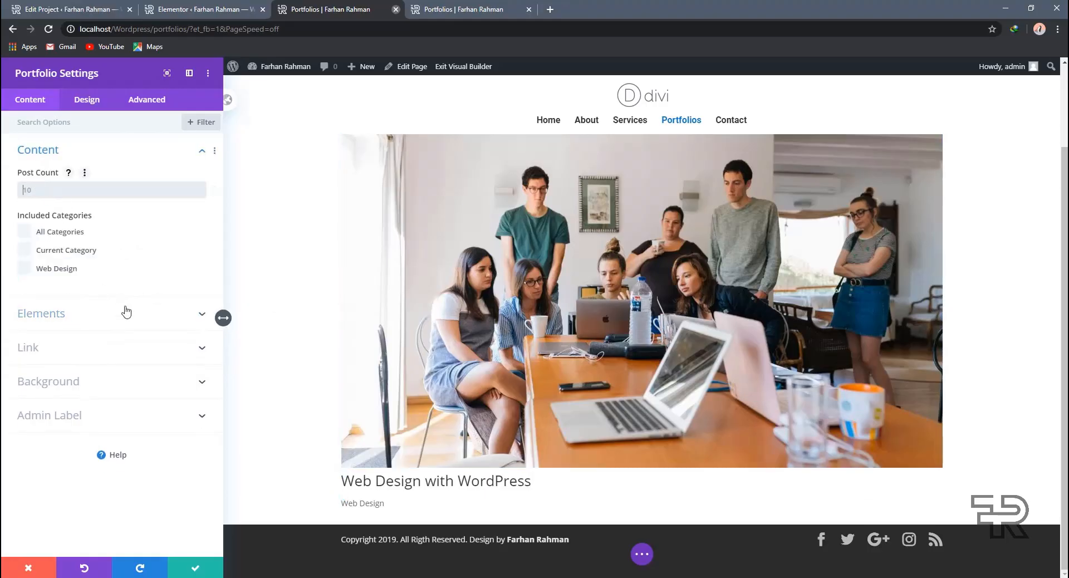
type("5")
Step: Set the portfolio module's link target to In The New Tab, leaving the link URL empty
left_click(124, 305)
left_click(131, 362)
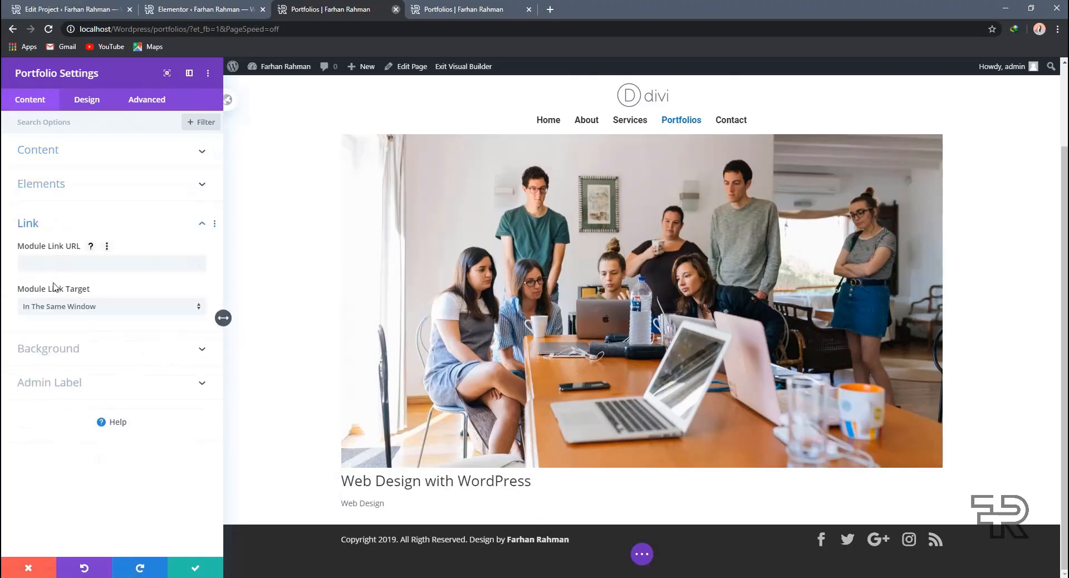
left_click(67, 264)
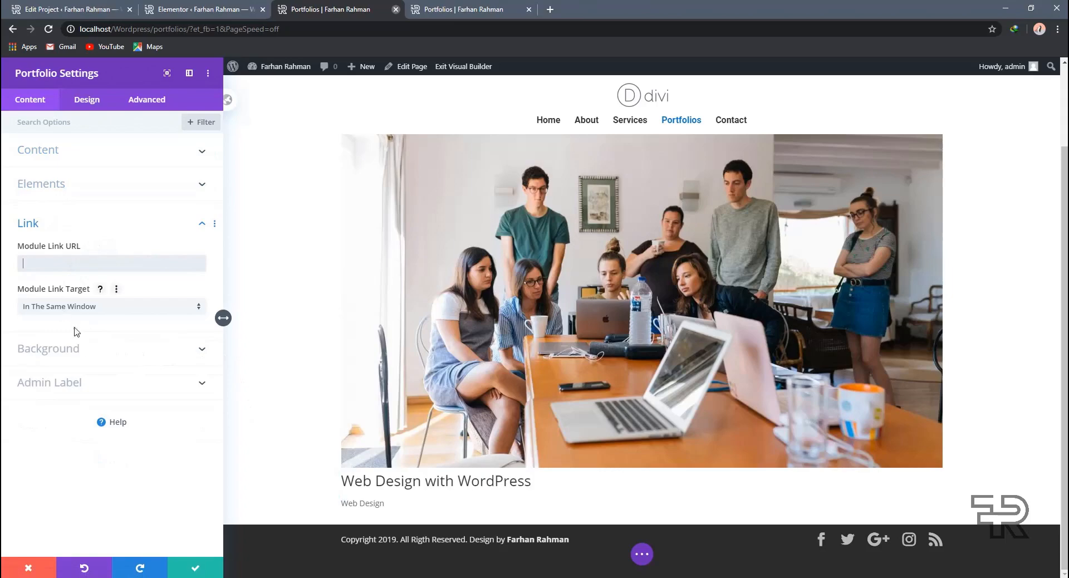
left_click(66, 307)
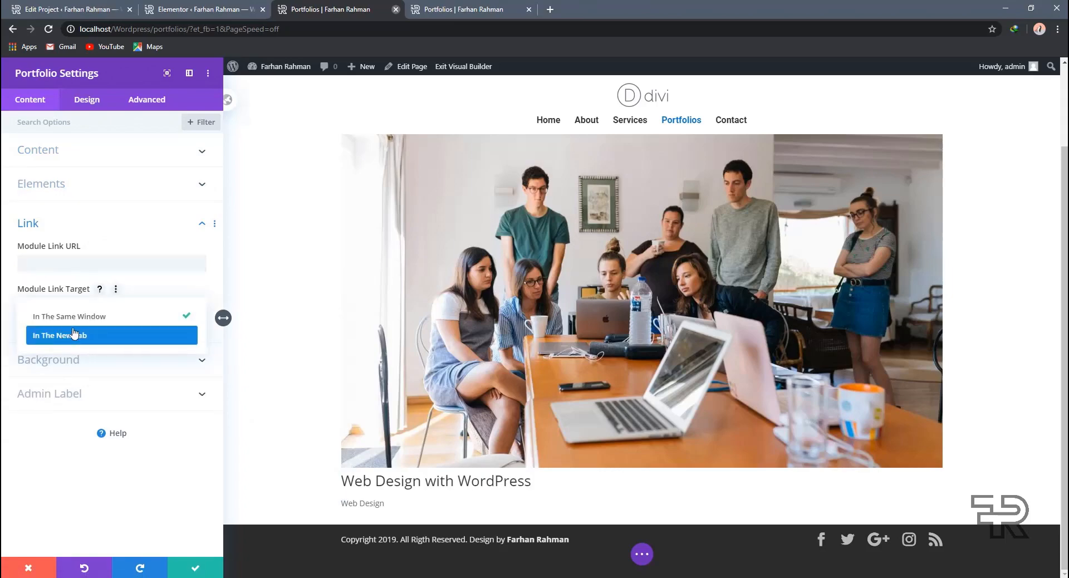
left_click(69, 334)
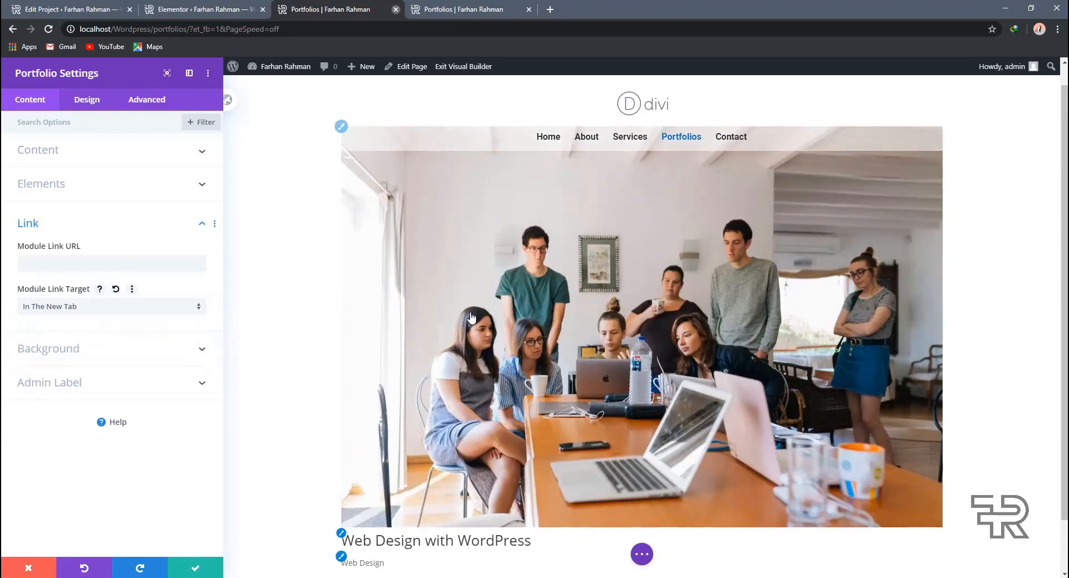
Step: Try a black background color on the portfolio module and remove it again
left_click(82, 350)
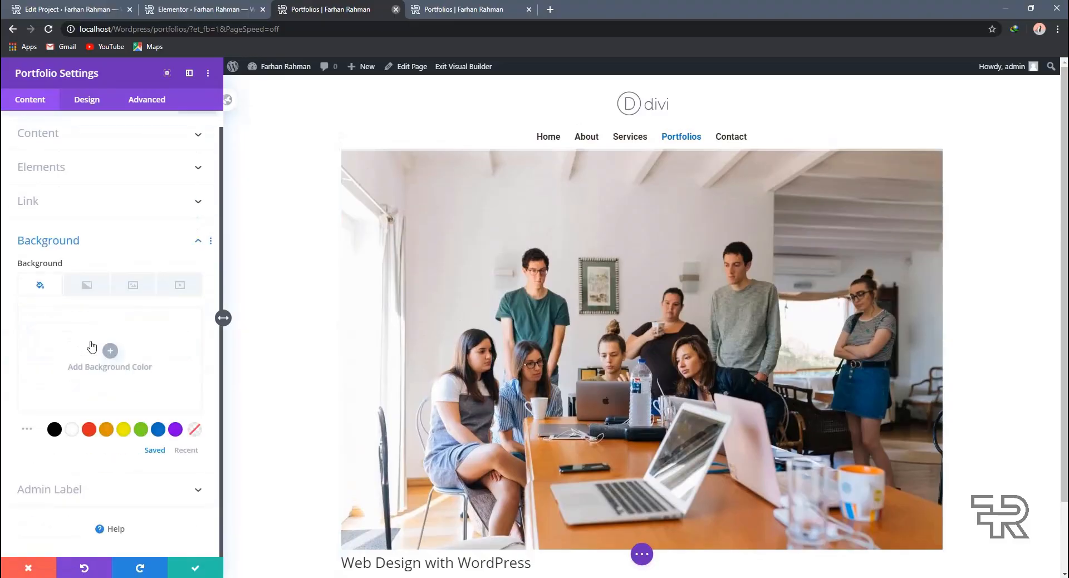
left_click(54, 429)
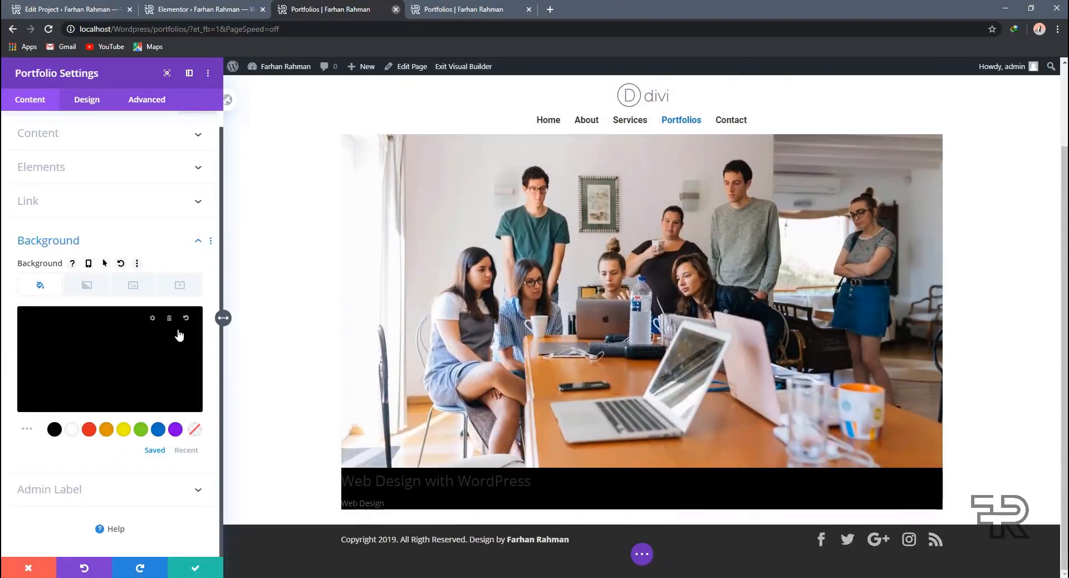
left_click(169, 315)
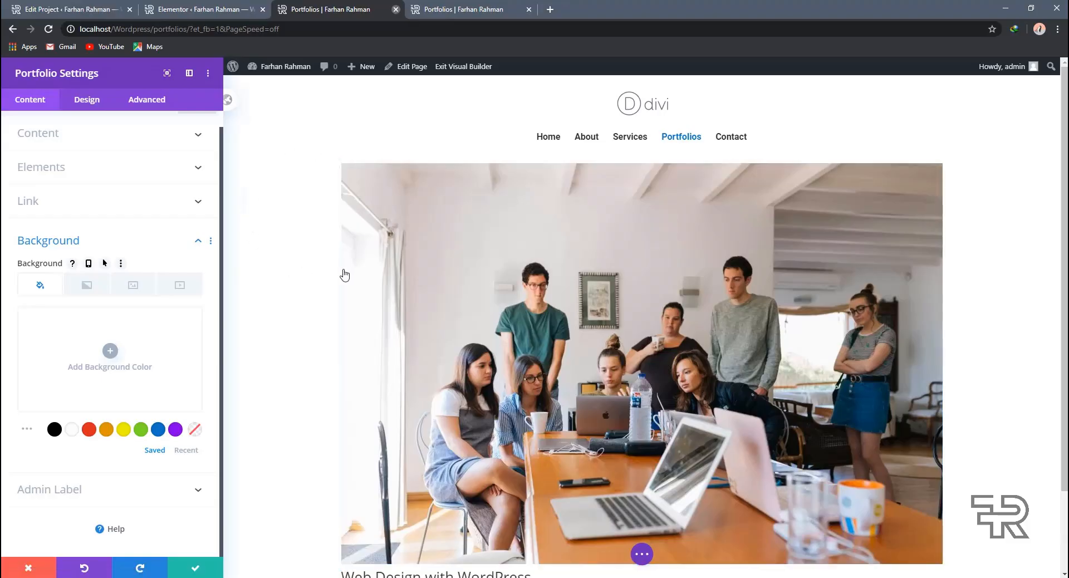
scroll(342, 275, "down", 3)
scroll(425, 343, "up", 3)
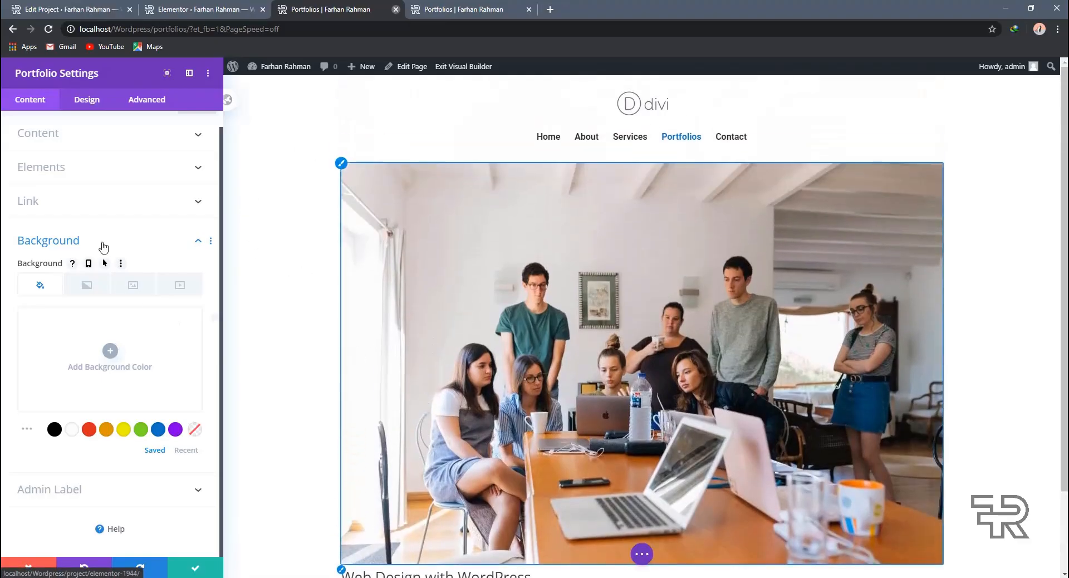
scroll(83, 184, "up", 1)
left_click(86, 162)
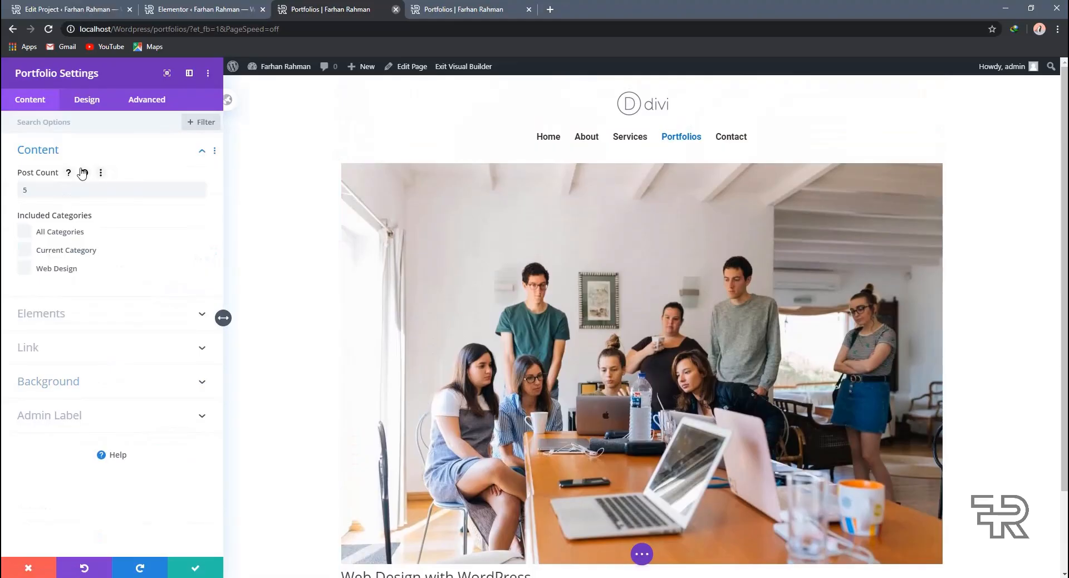
left_click(193, 123)
left_click(192, 123)
Step: Change the portfolio module's design layout to Grid
left_click(86, 108)
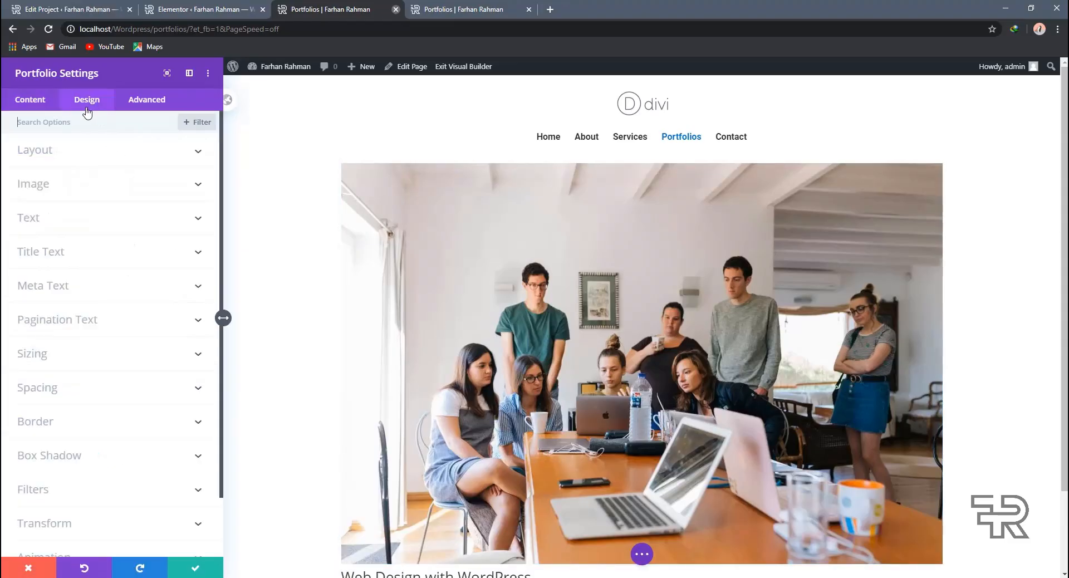
scroll(115, 234, "down", 2)
scroll(125, 239, "up", 2)
left_click(76, 159)
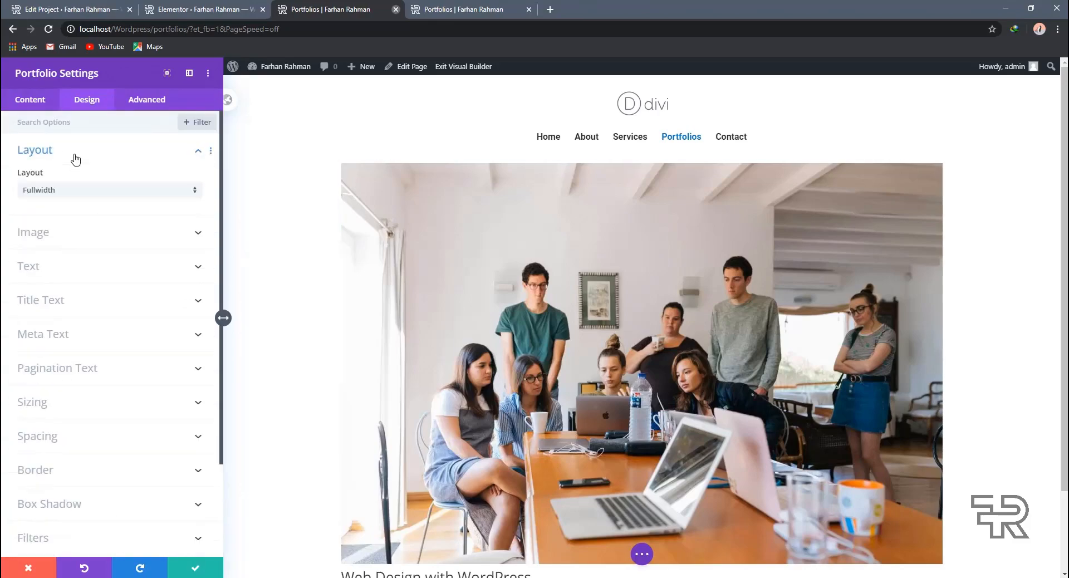
left_click(74, 192)
left_click(100, 218)
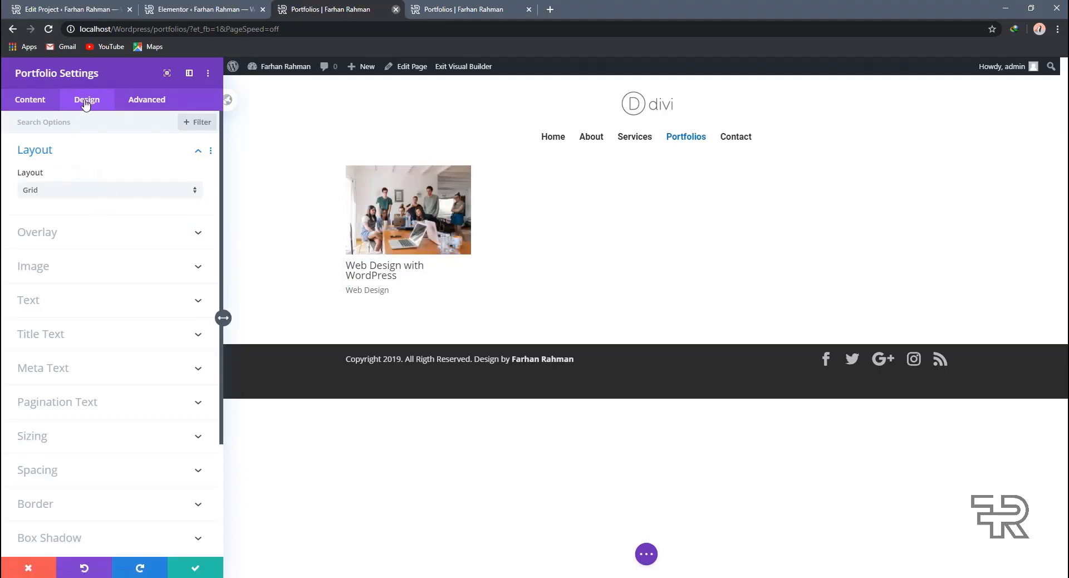
Step: Examine the module's overlay colors, hover icons and remaining design categories, and check the project's edit page
left_click(98, 233)
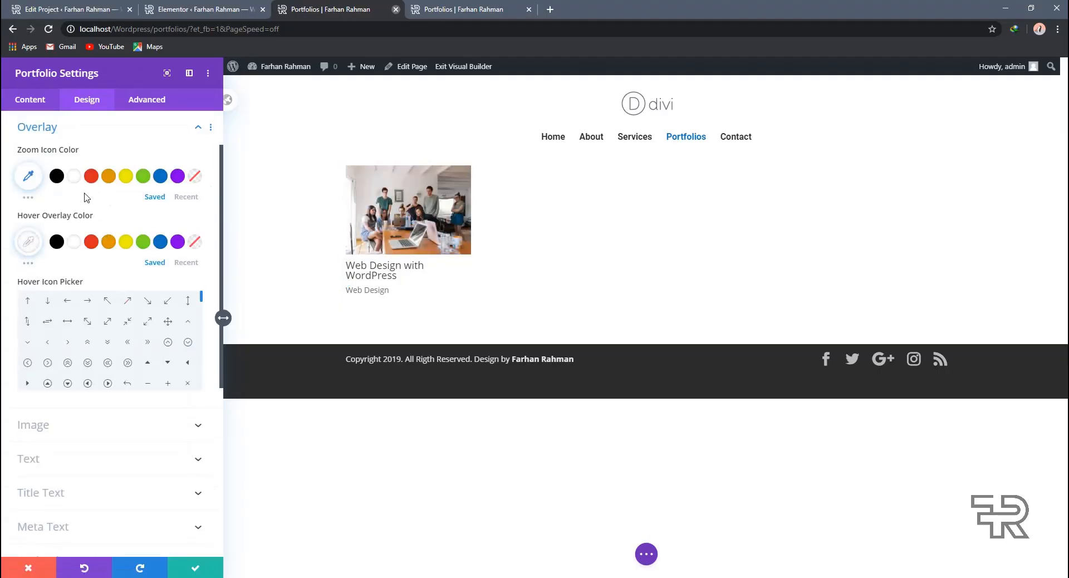
scroll(87, 197, "up", 1)
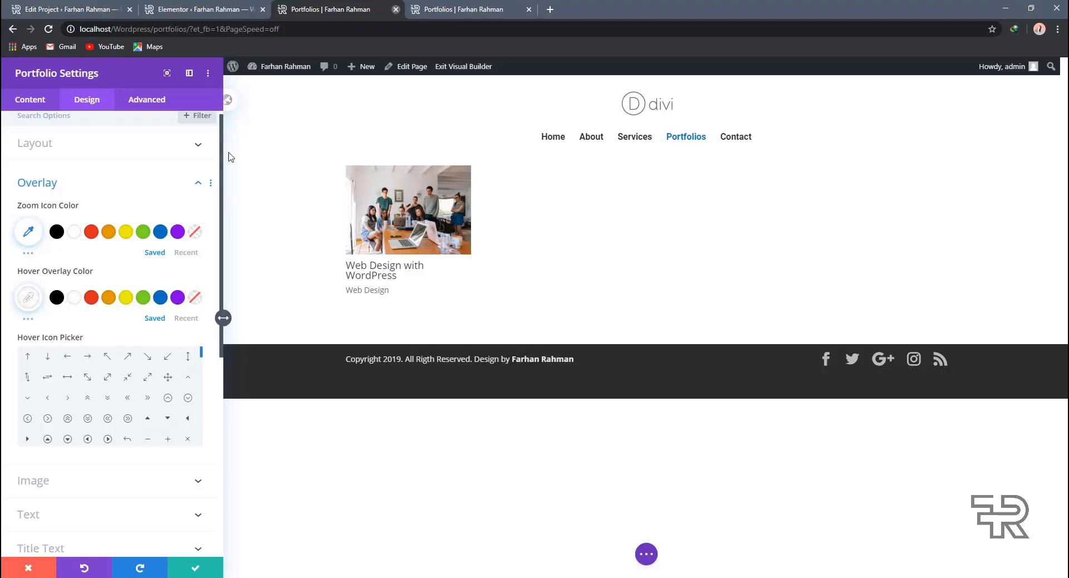
scroll(132, 396, "down", 5)
scroll(126, 378, "up", 1)
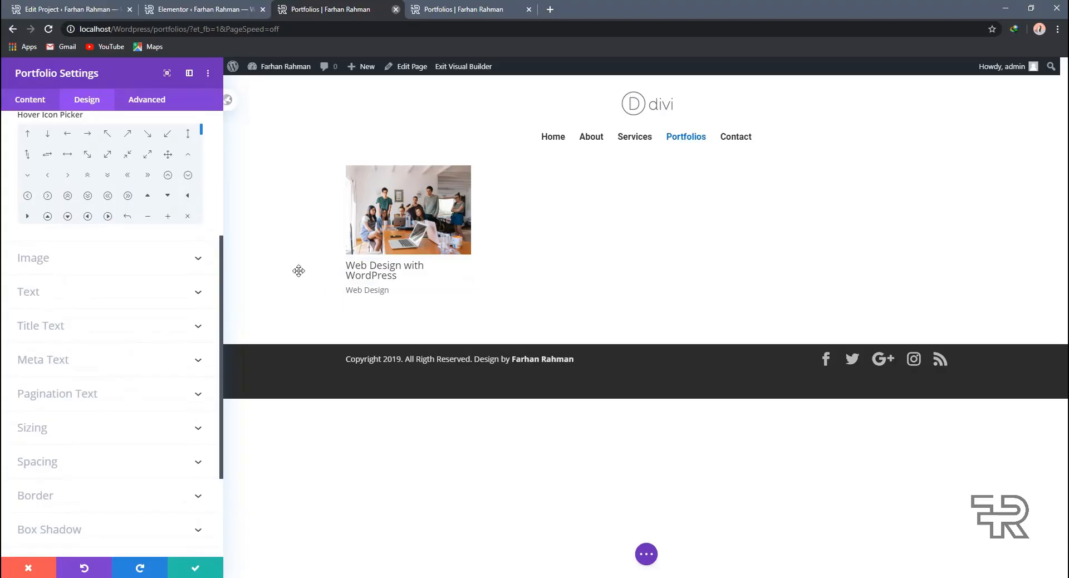
scroll(144, 314, "down", 3)
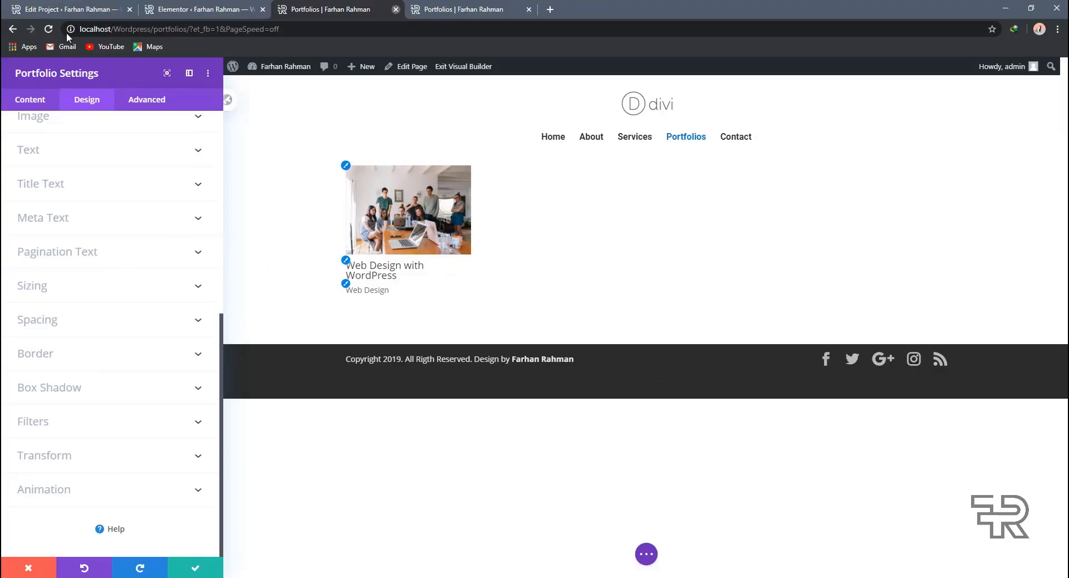
left_click(61, 9)
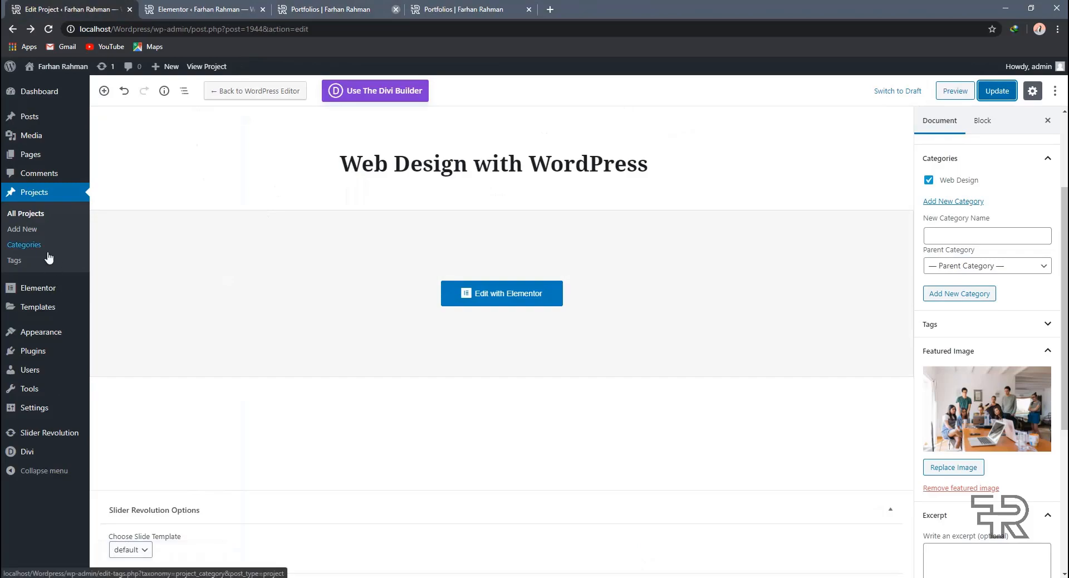
left_click(325, 7)
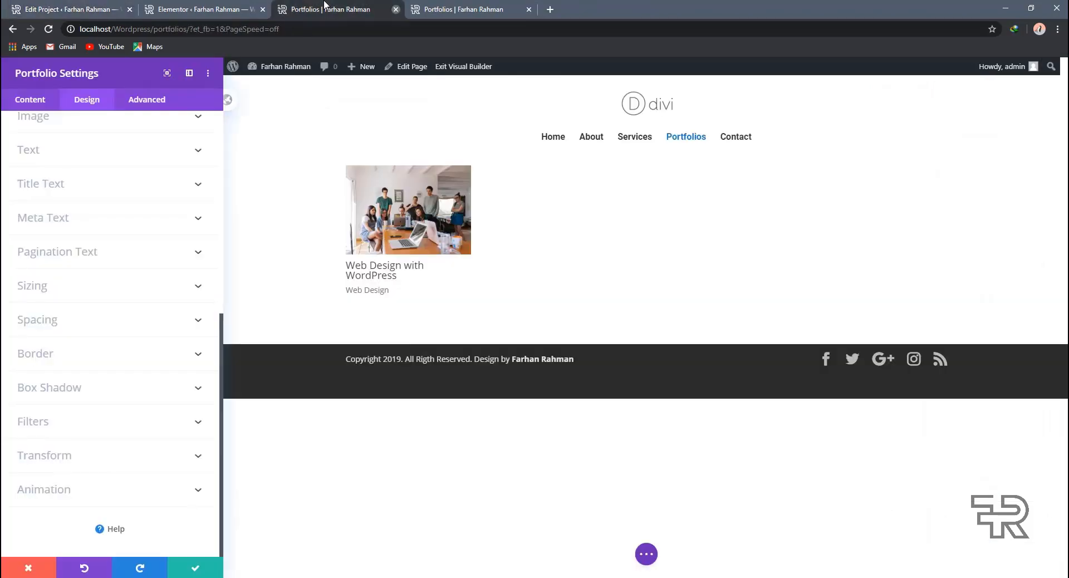